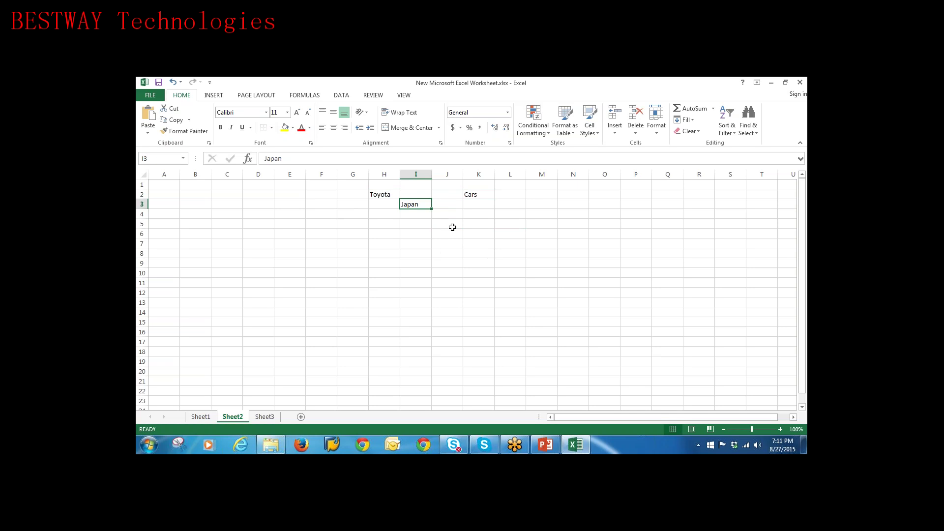
Step: Enter US in cell I5 and Singapore in J5, and widen column J to fit its text
left_click(419, 232)
left_click(415, 224)
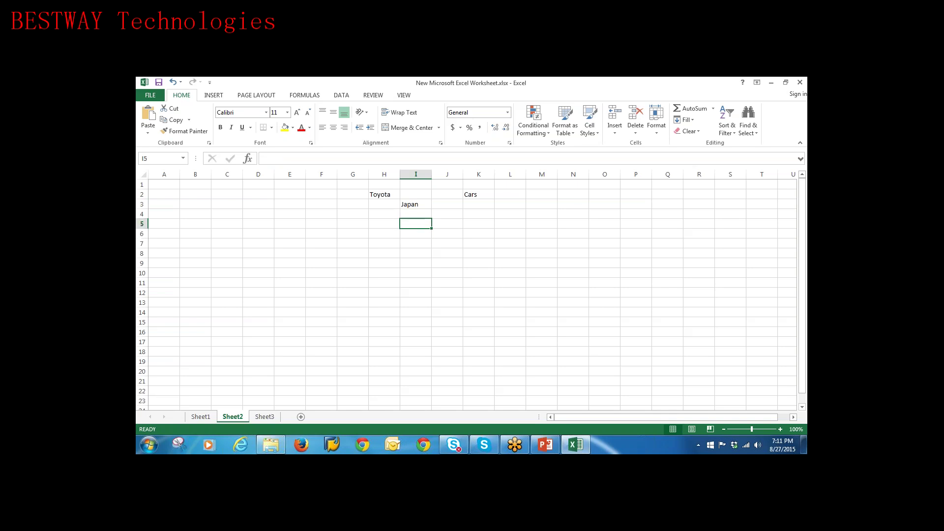
type("US")
left_click(449, 225)
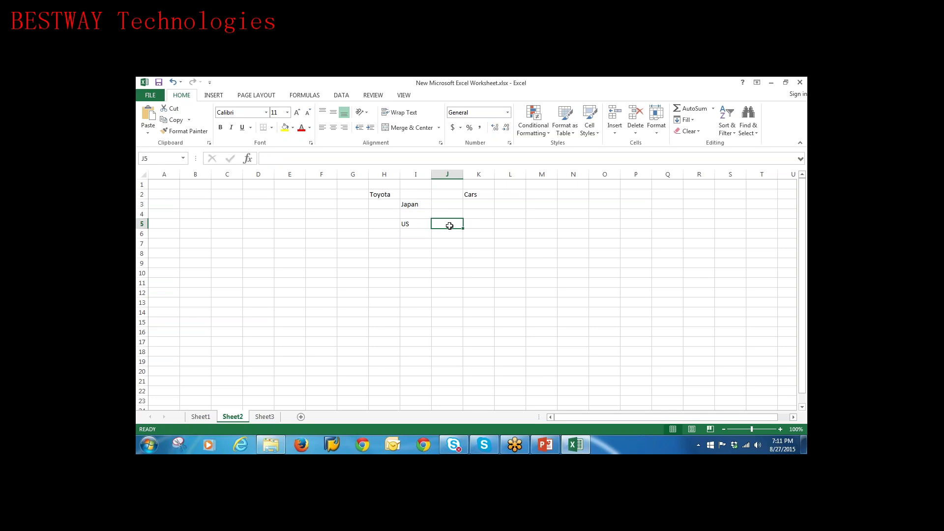
key("Left")
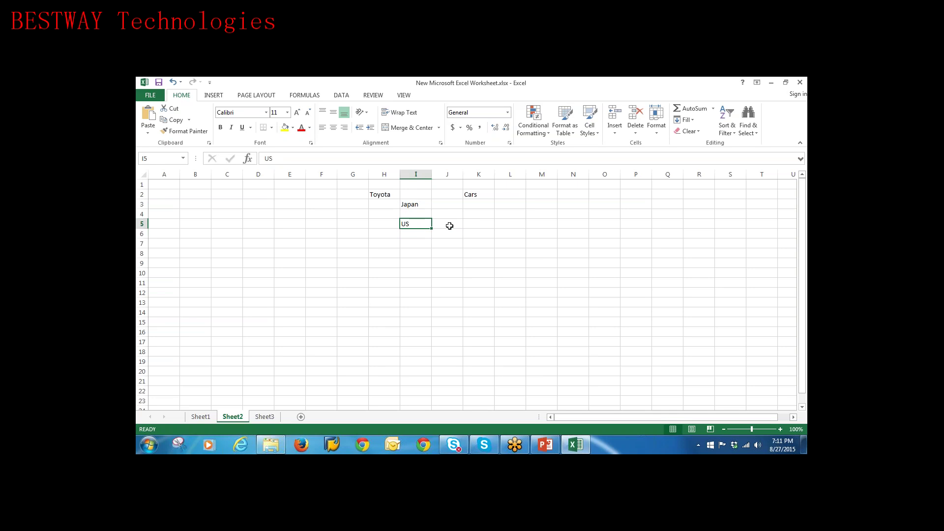
left_click(450, 225)
type("S")
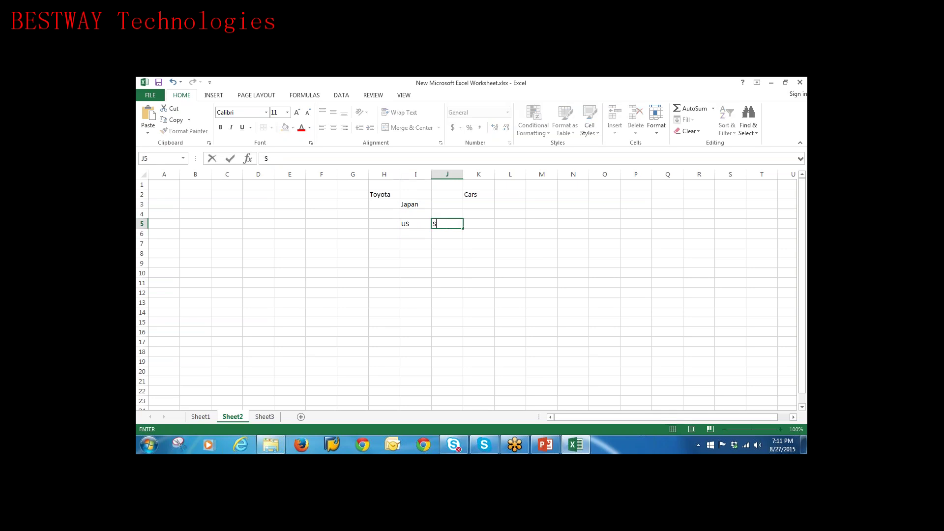
type("ingapore")
left_click(508, 253)
left_click_drag(463, 175, 472, 176)
Step: Continue the country row with Australia in K5 and India in L5, and widen column K
left_click(490, 226)
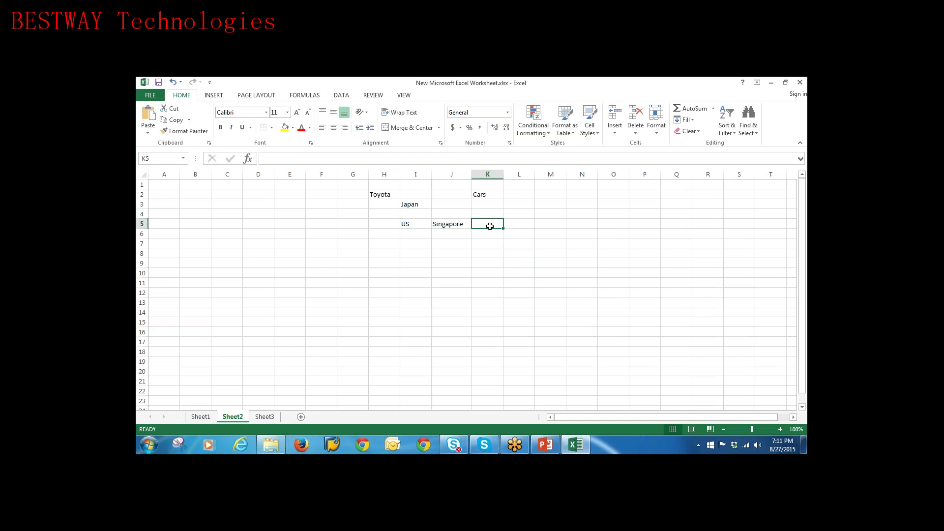
type("A")
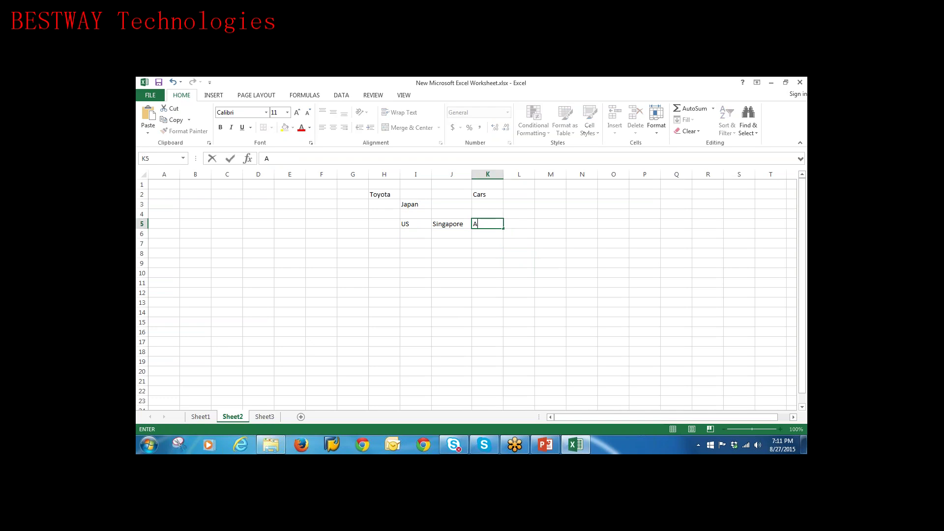
type("ustralia")
left_click(529, 227)
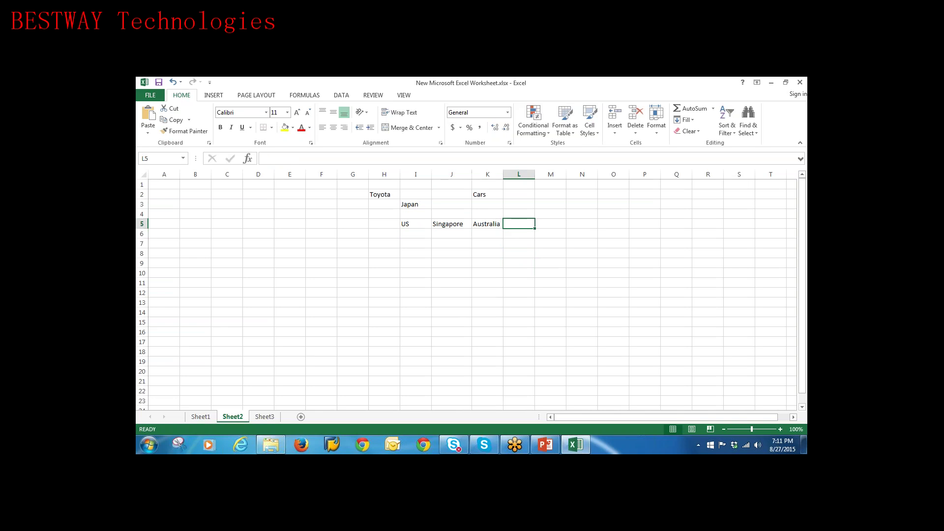
type("India")
left_click(600, 265)
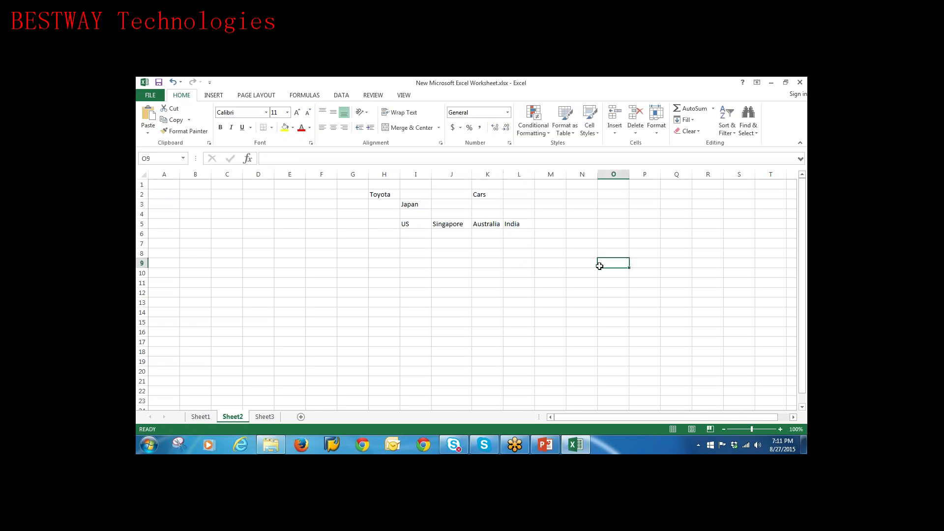
left_click_drag(503, 175, 518, 175)
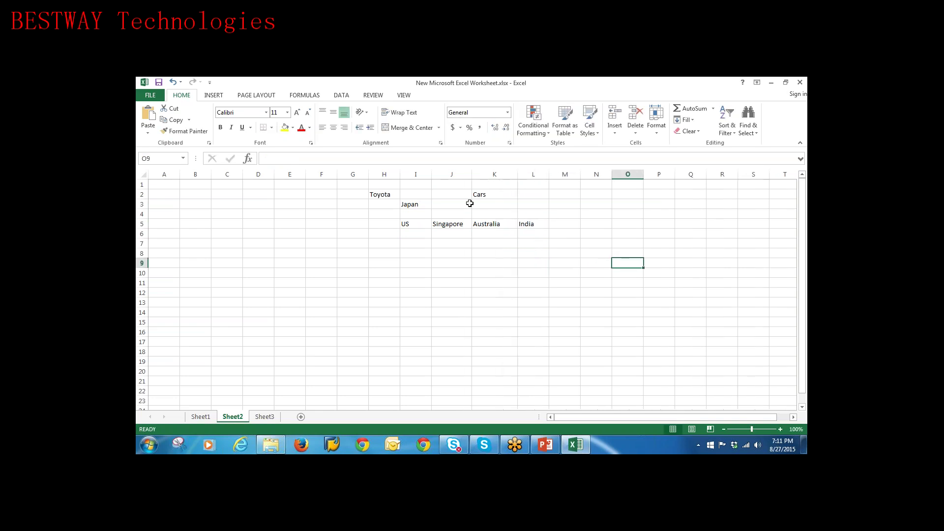
left_click(389, 196)
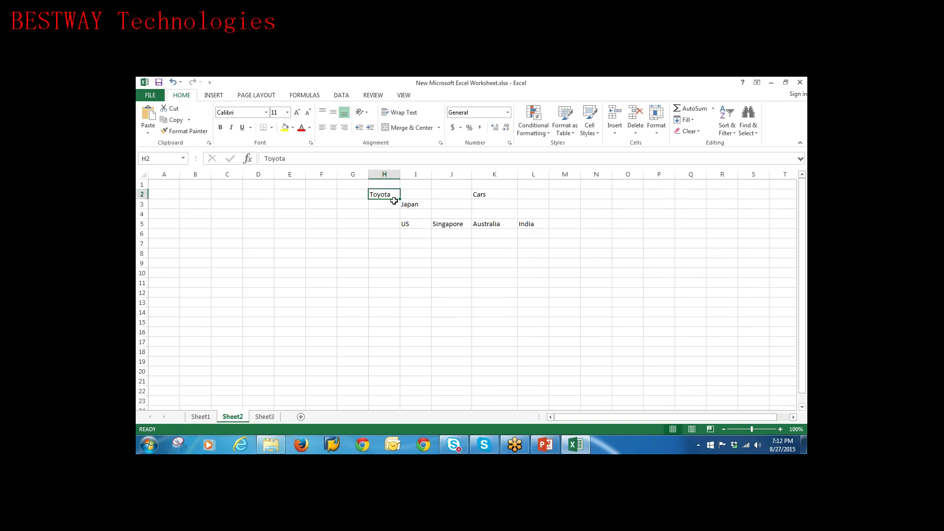
left_click(410, 204)
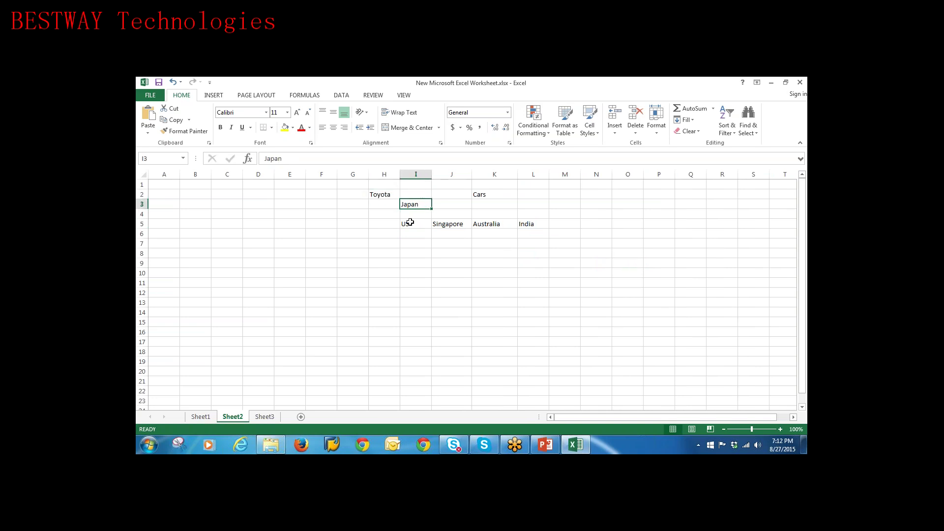
left_click_drag(409, 222, 535, 222)
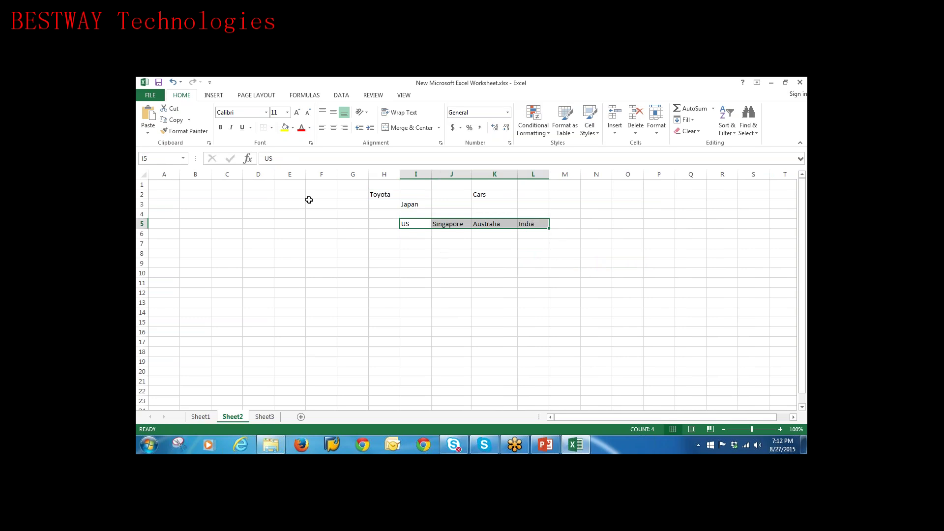
Step: Add the labels Client in cell D2 and Company in cell F2, on the Toyota row
left_click(259, 196)
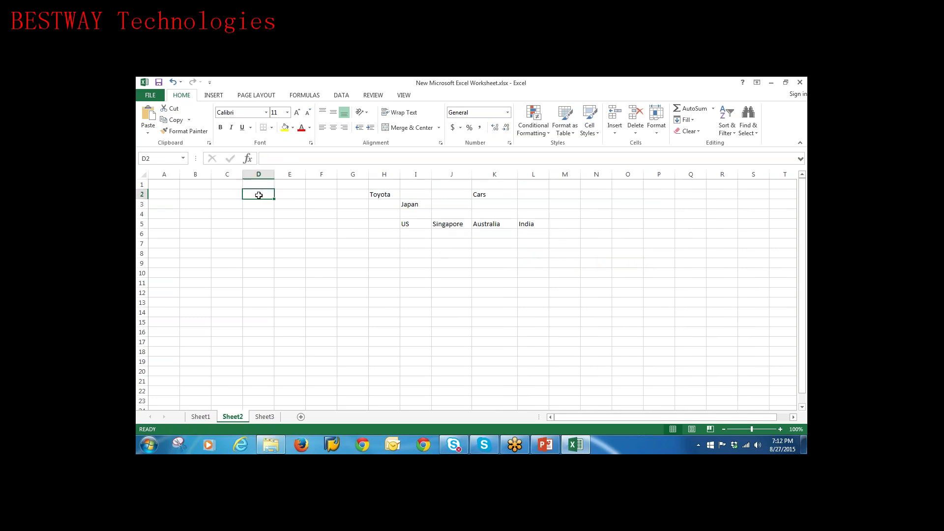
type("Client")
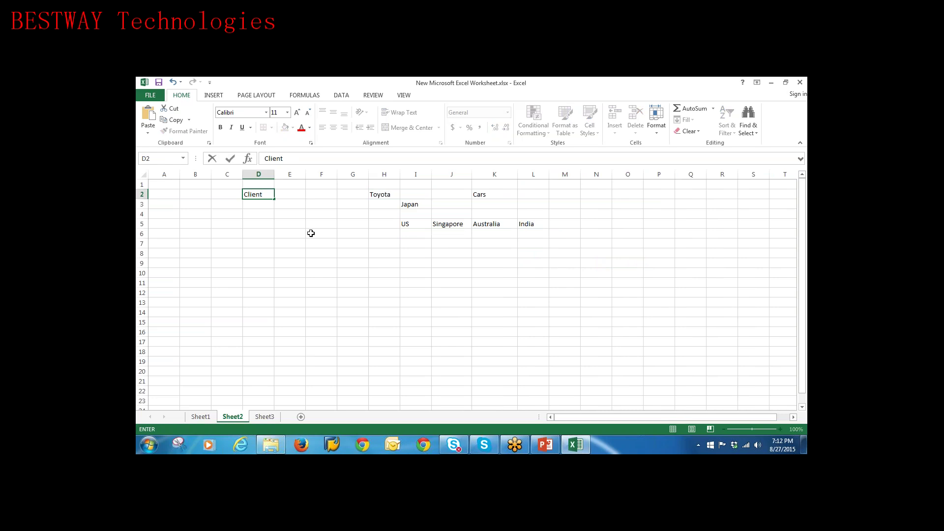
left_click(311, 233)
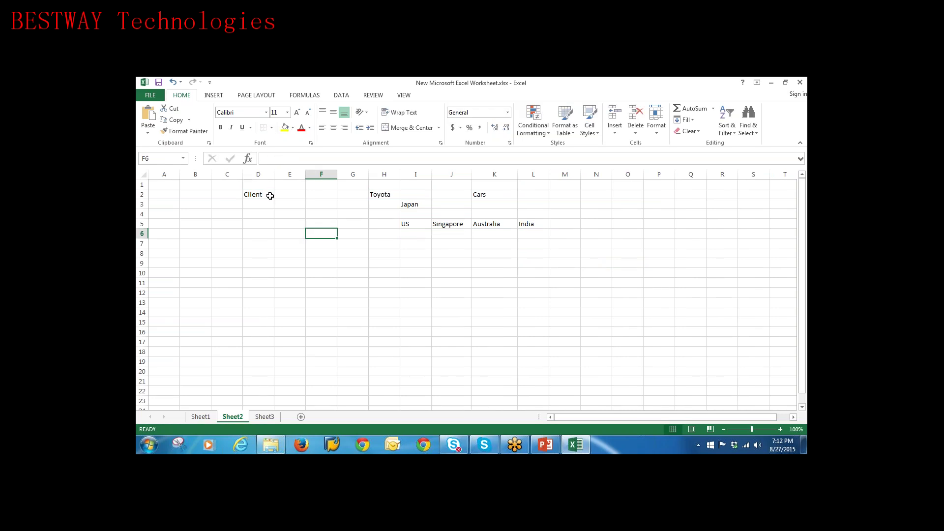
left_click(269, 195)
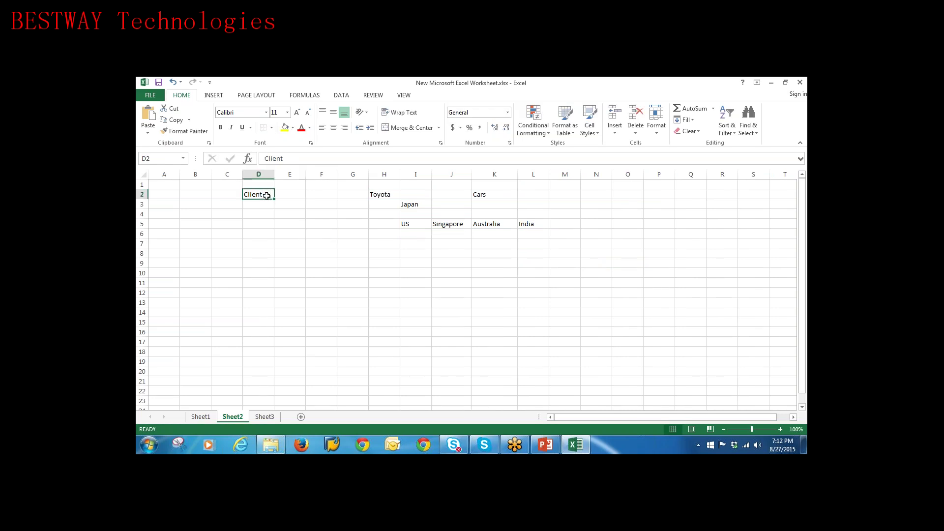
left_click(328, 194)
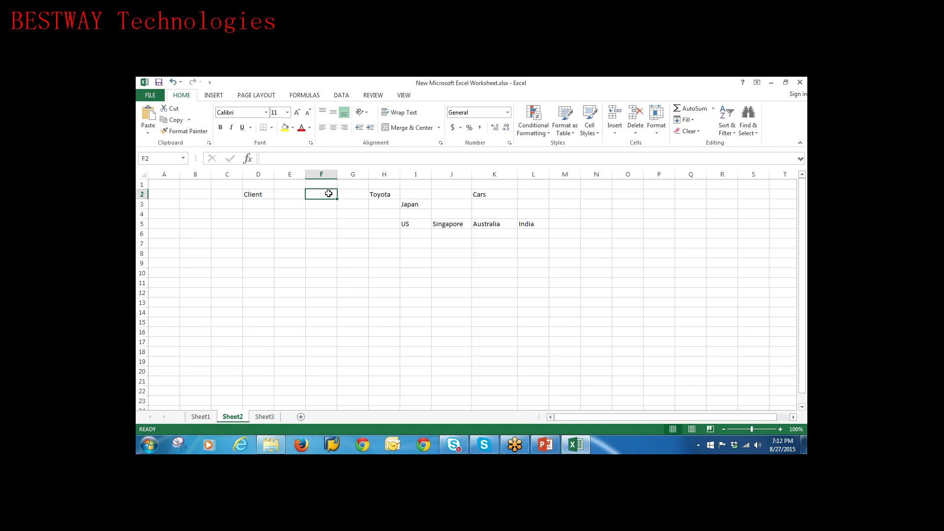
type("Copm")
key("BackSpace")
key("BackSpace")
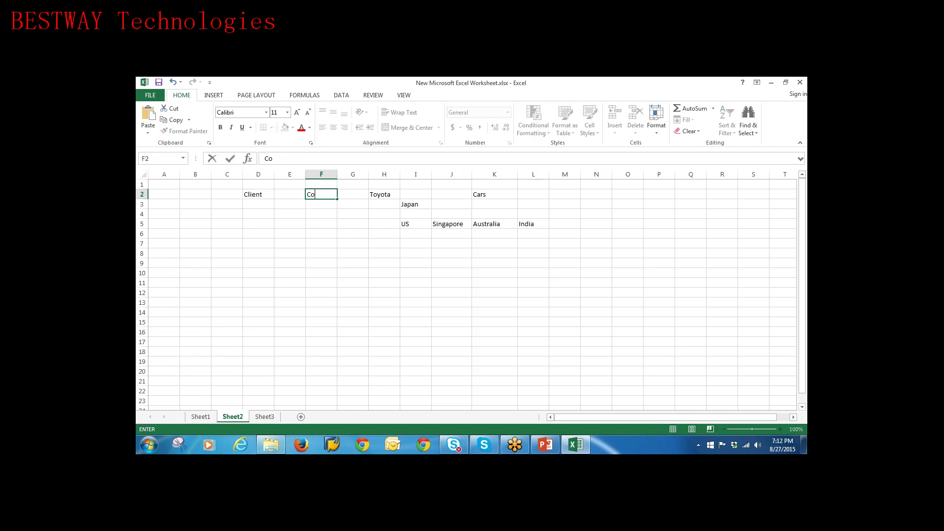
type("mpany")
key("Return")
left_click(330, 194)
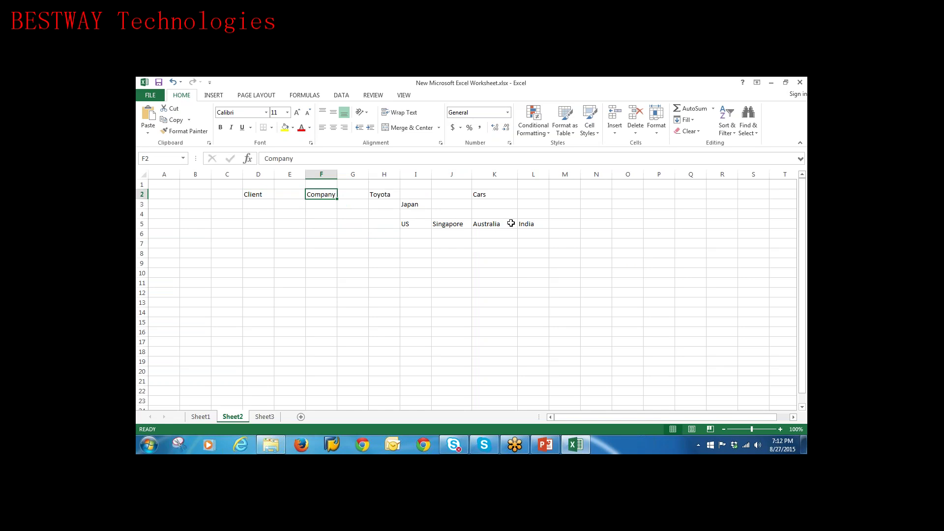
Step: Label the country row with Company code in cell D5 and widen column D to fit the text
left_click(251, 226)
type("Compan")
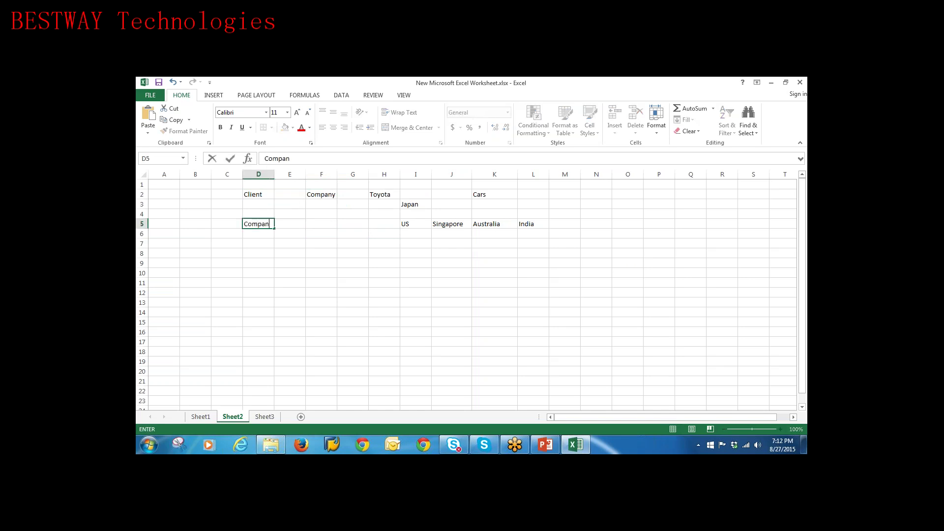
type("y code")
left_click(353, 263)
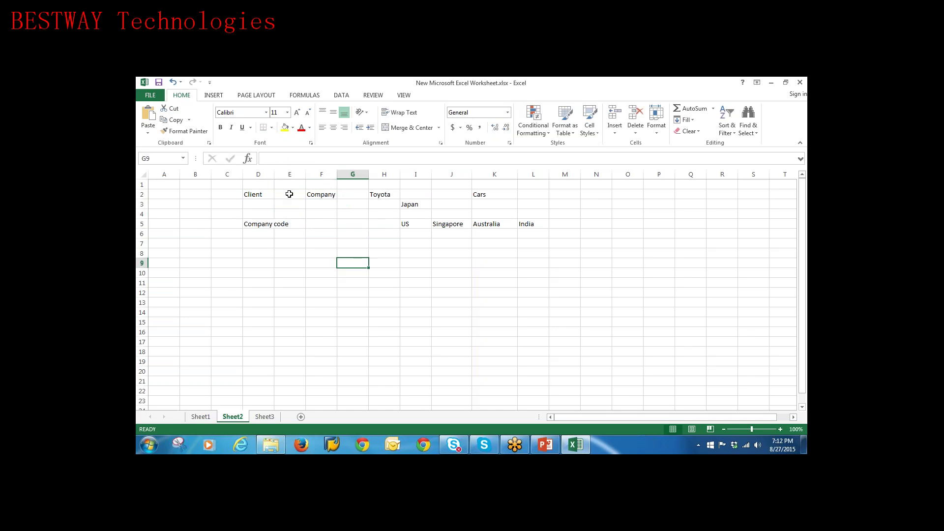
left_click_drag(274, 174, 318, 174)
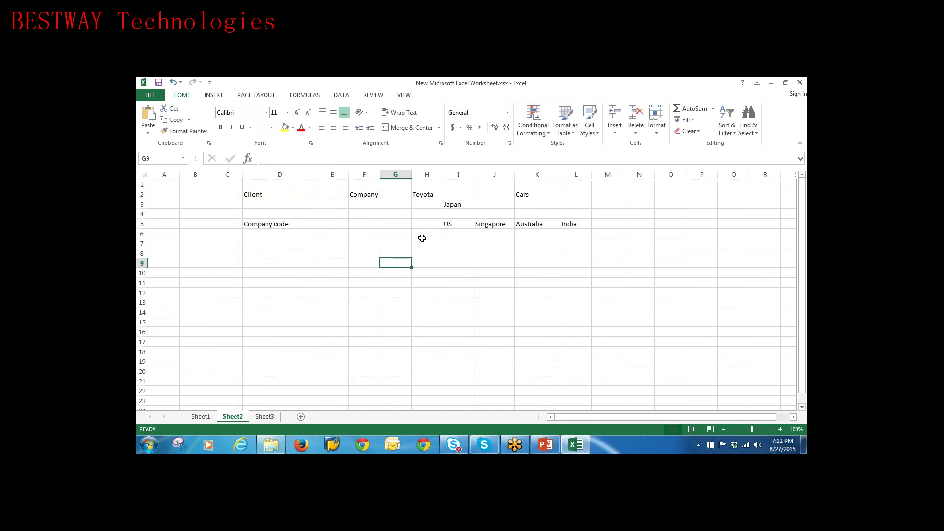
left_click_drag(447, 224, 569, 220)
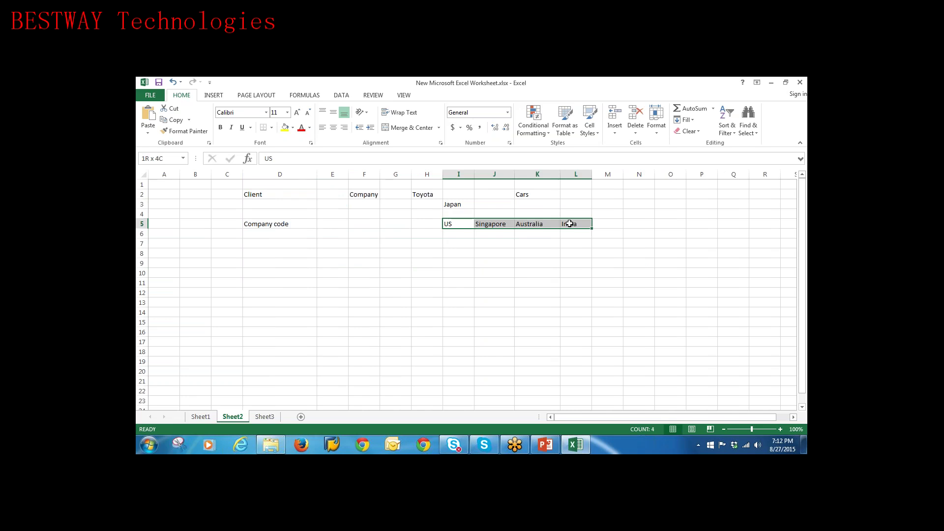
left_click(466, 271)
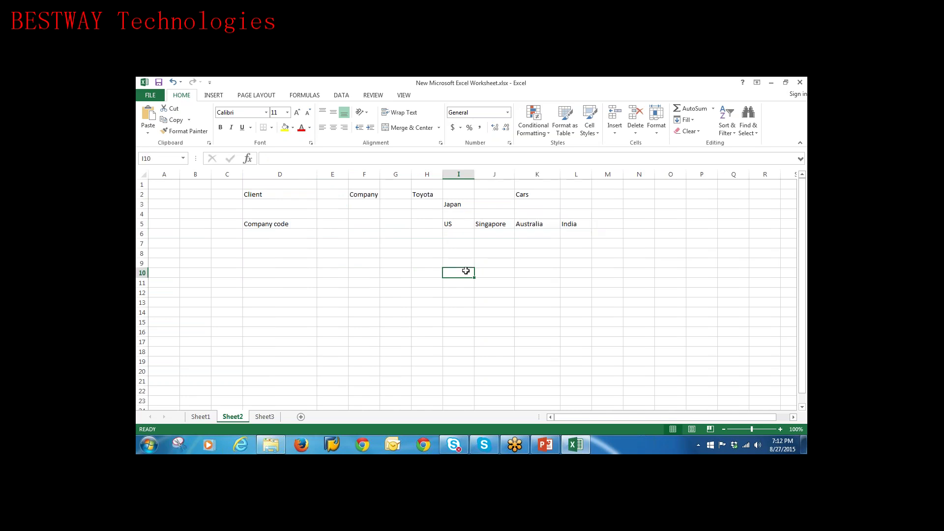
left_click(465, 226)
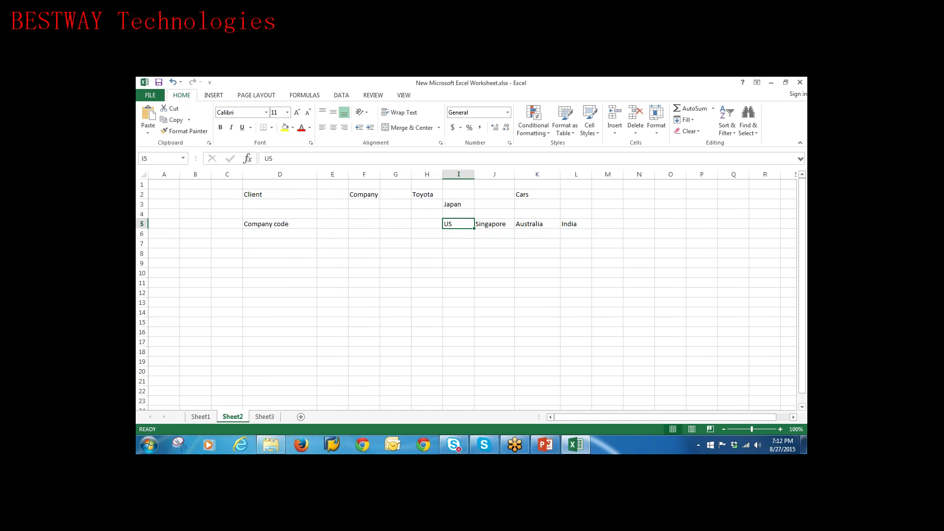
left_click(488, 222)
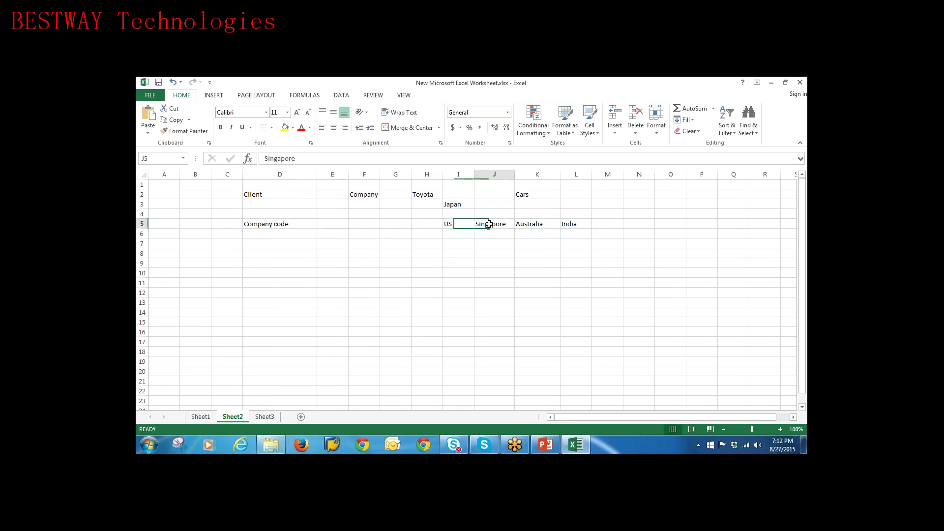
left_click(463, 226)
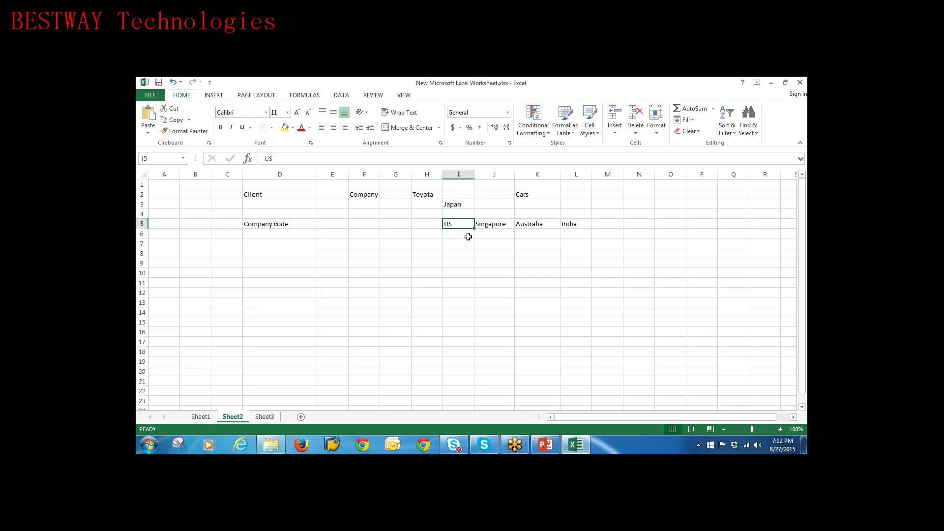
left_click(498, 226)
left_click(459, 224)
left_click(494, 226)
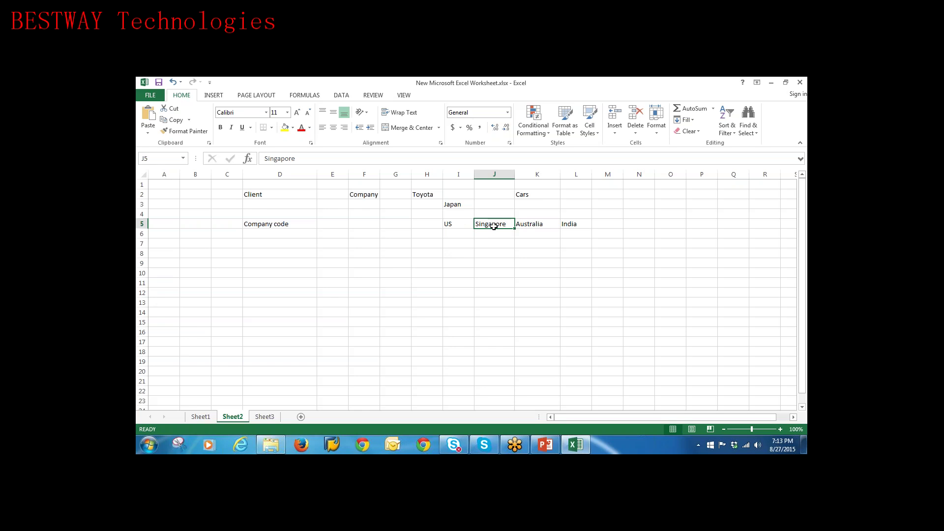
left_click(503, 252)
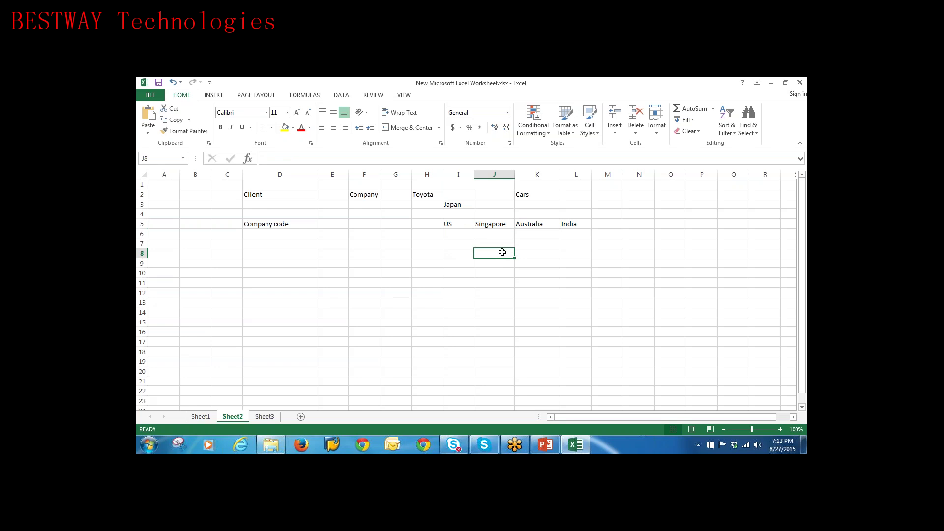
left_click(462, 222)
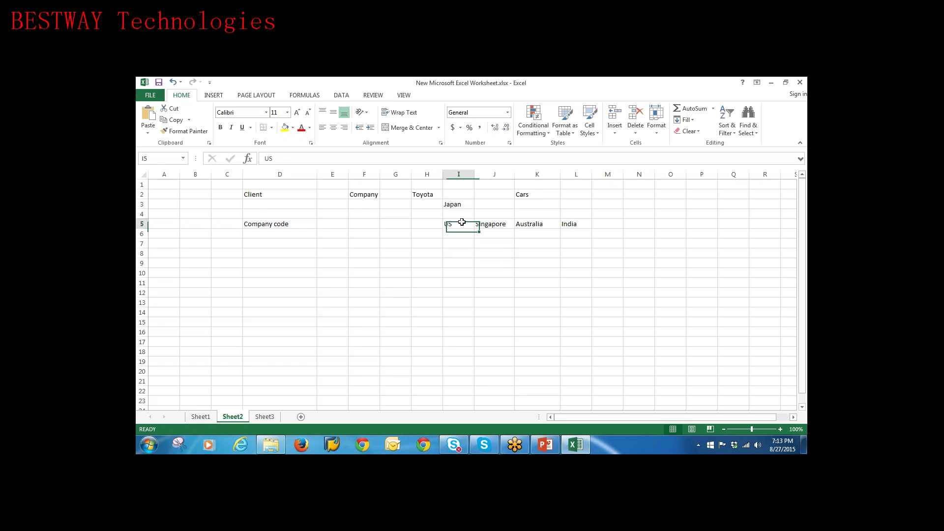
left_click(488, 226)
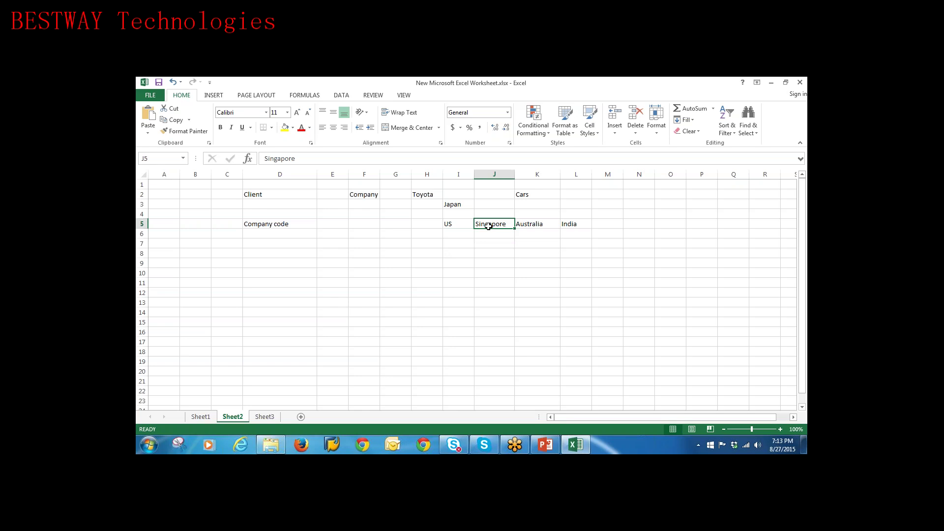
Step: Enter the label Plant in cell D8 and mfg beside it in E8
left_click(288, 249)
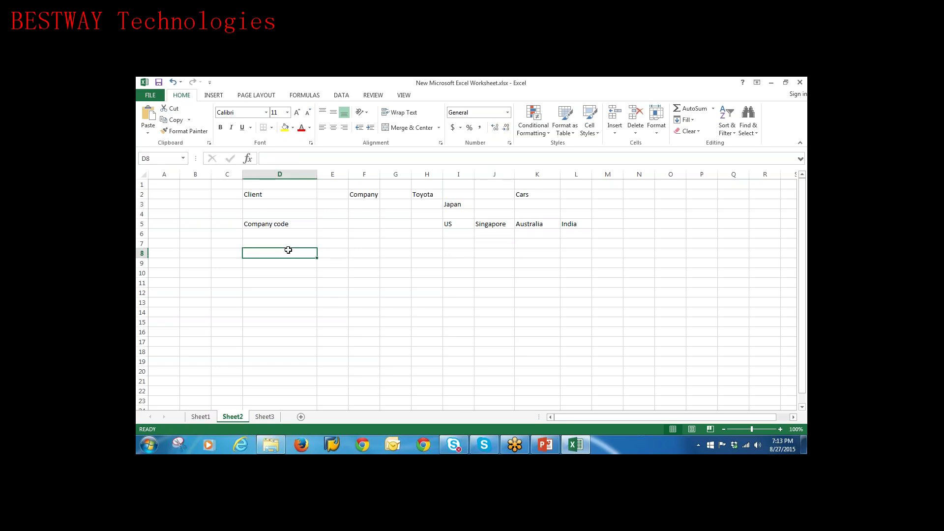
type("Plant")
left_click(395, 254)
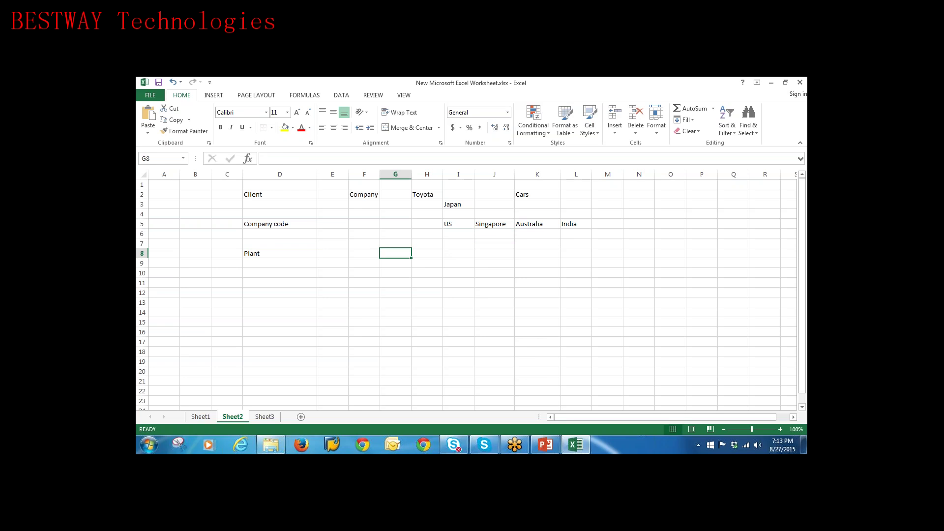
left_click(332, 253)
type("m")
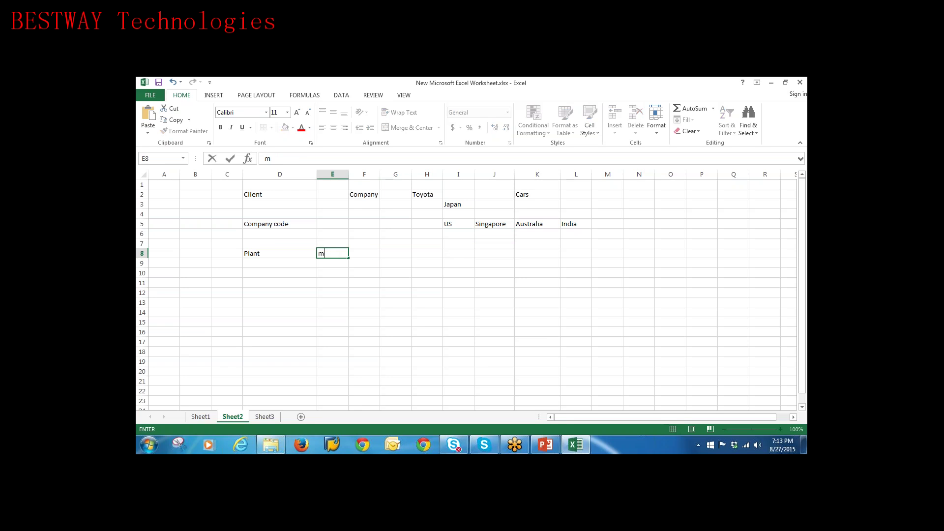
type("fg")
key("Return")
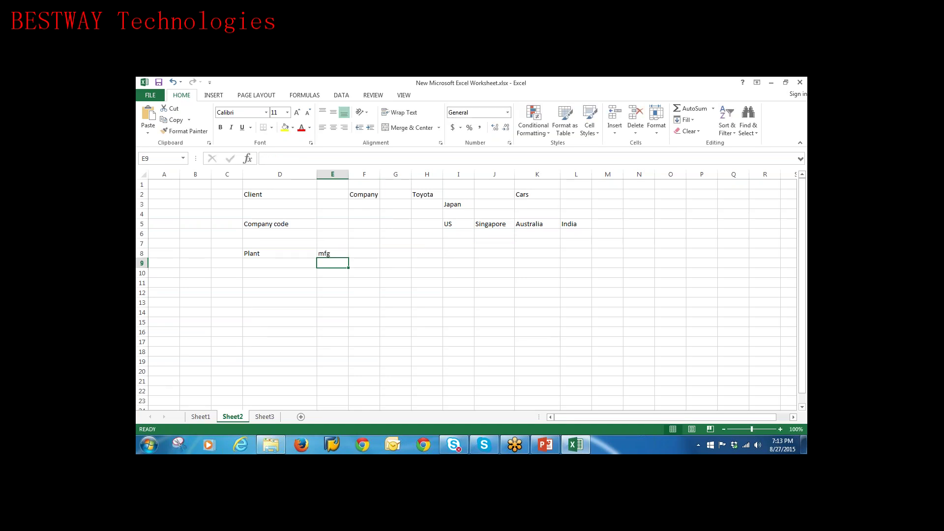
Step: List storage, distribution and HR below mfg in cells E9 to E11, and widen column E to fit the text
type("storage")
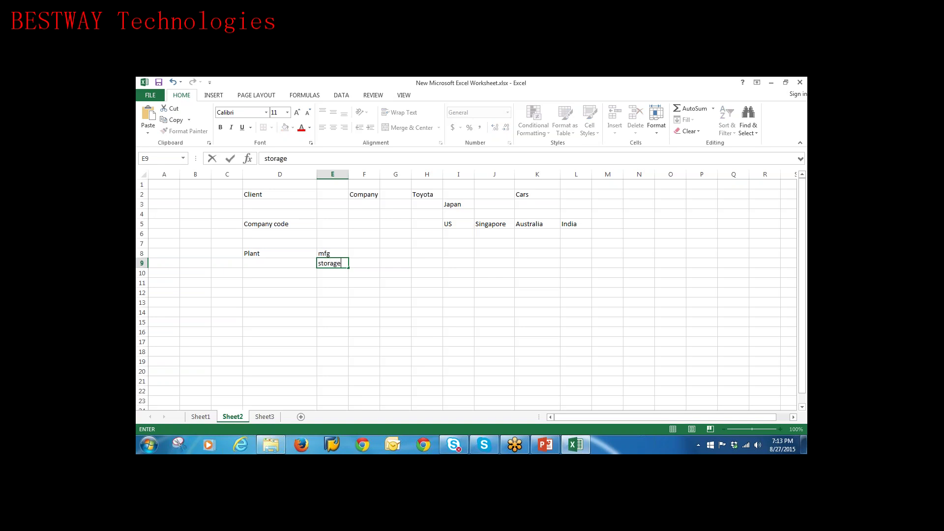
key("Return")
type("d")
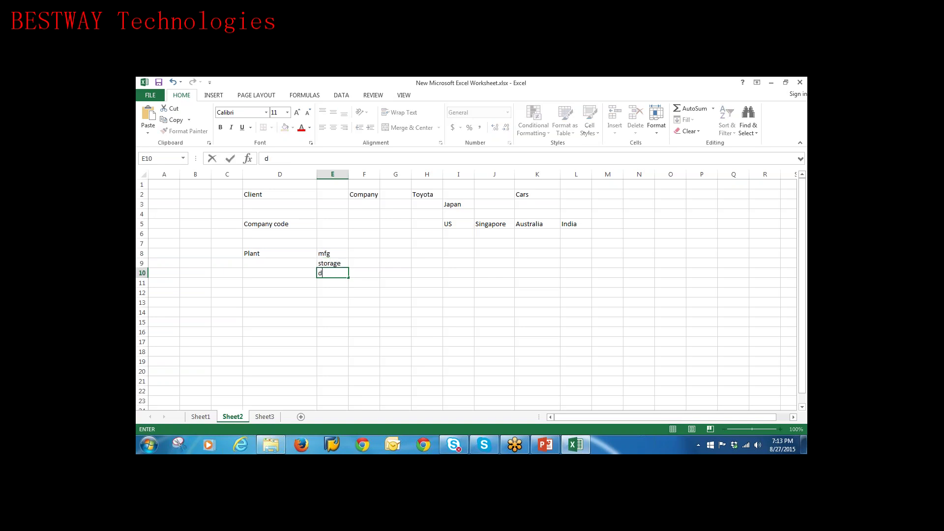
type("istribution")
key("ctrl+Return")
key("Return")
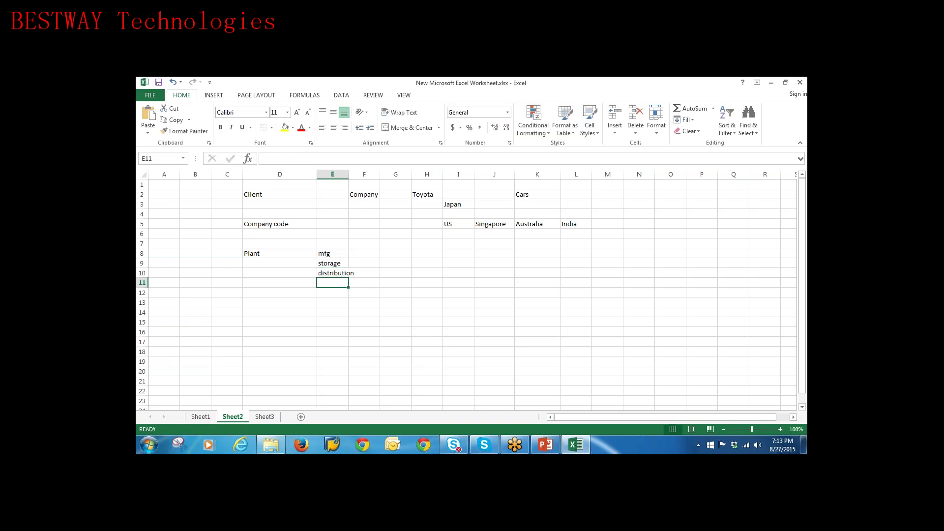
type("HR")
left_click(401, 302)
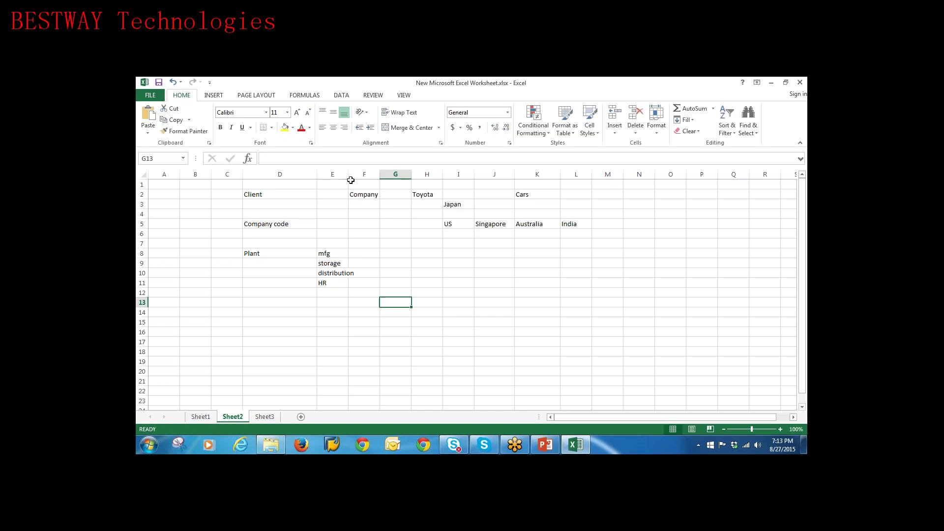
left_click_drag(348, 175, 365, 176)
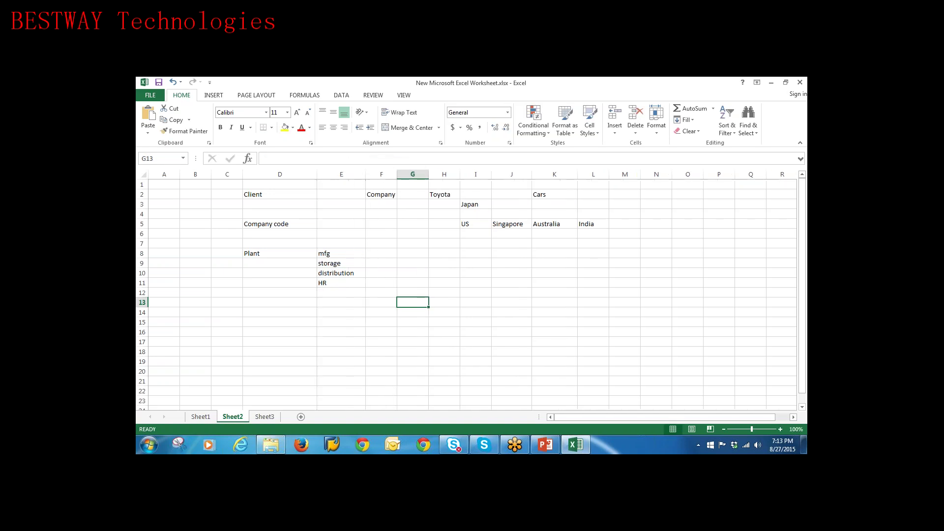
left_click(337, 254)
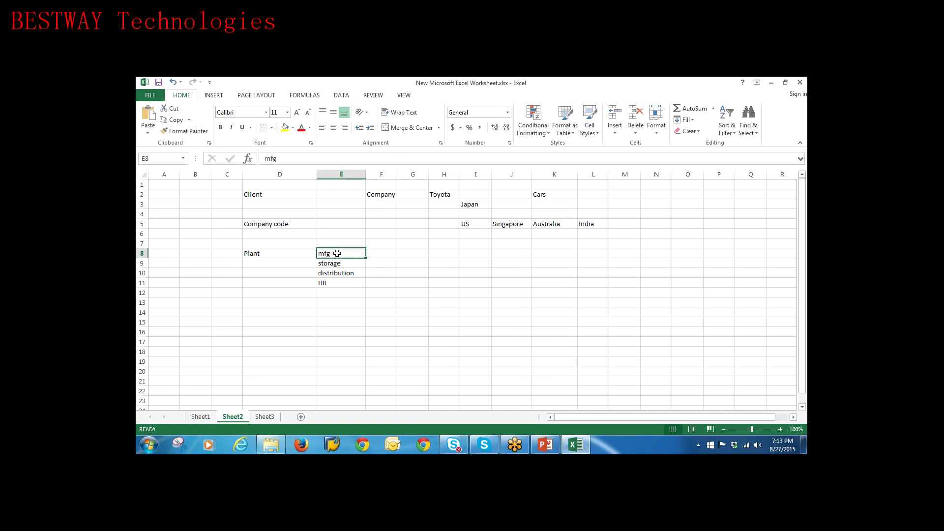
left_click(331, 264)
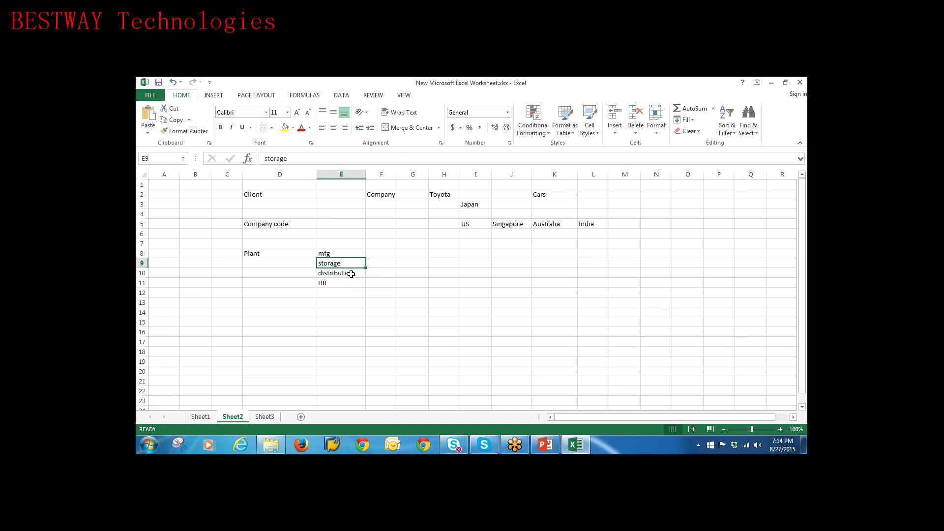
left_click(351, 274)
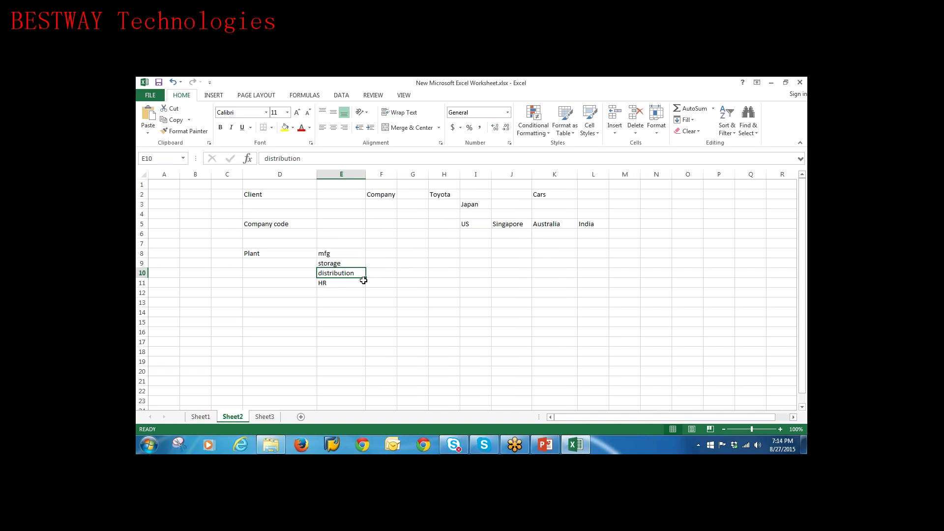
left_click(333, 282)
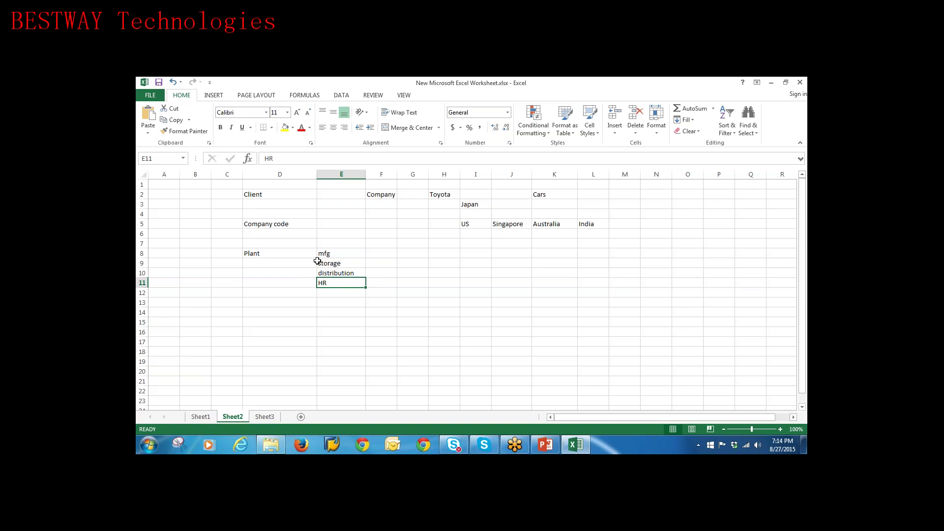
left_click_drag(344, 254, 345, 284)
left_click(588, 222)
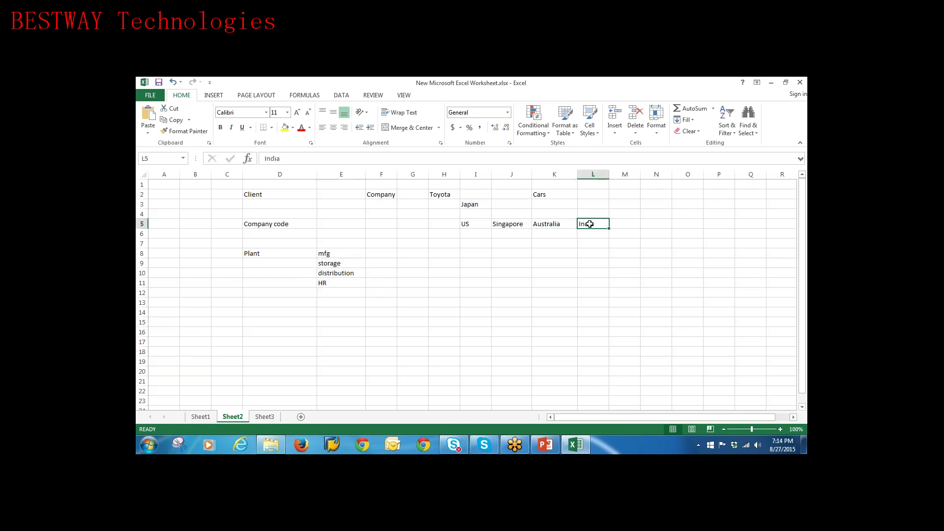
Step: Start the plant row's locations with Mumbai in cell K8 and Goa in L8
left_click(554, 256)
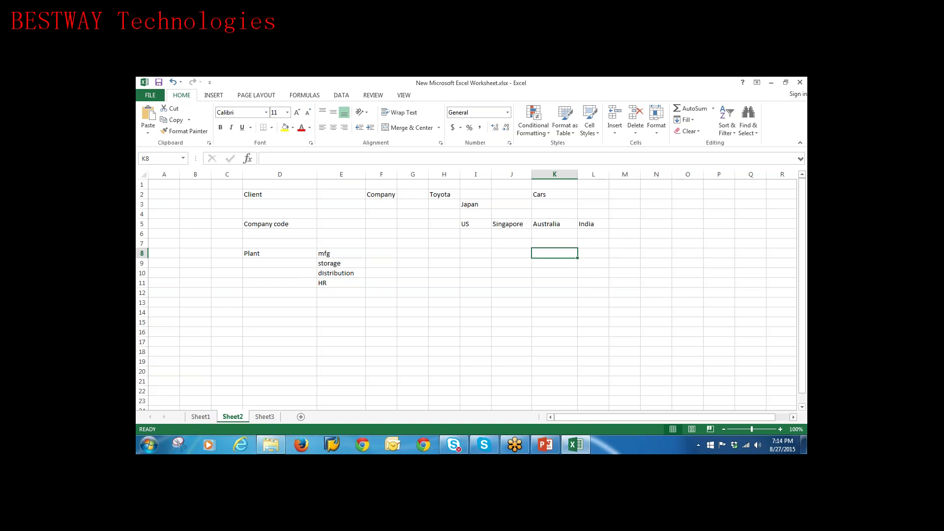
type("Mumbai")
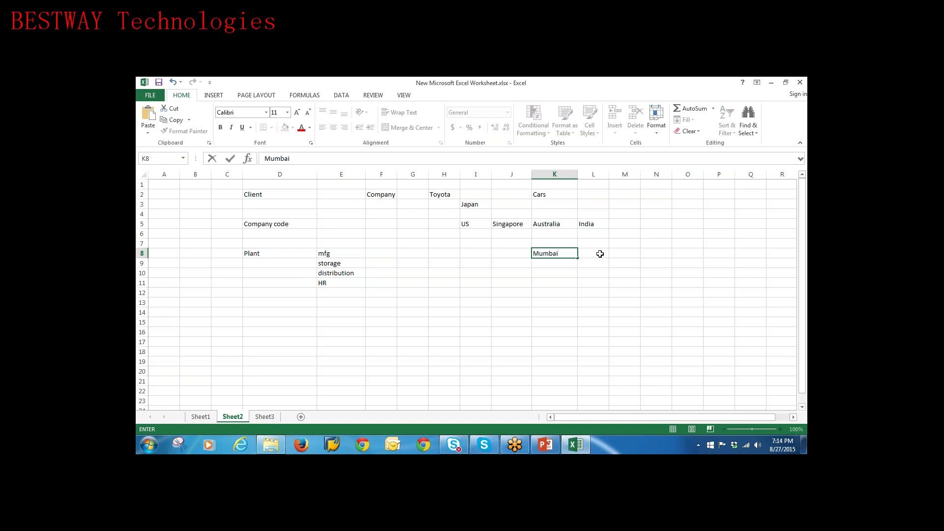
left_click(600, 253)
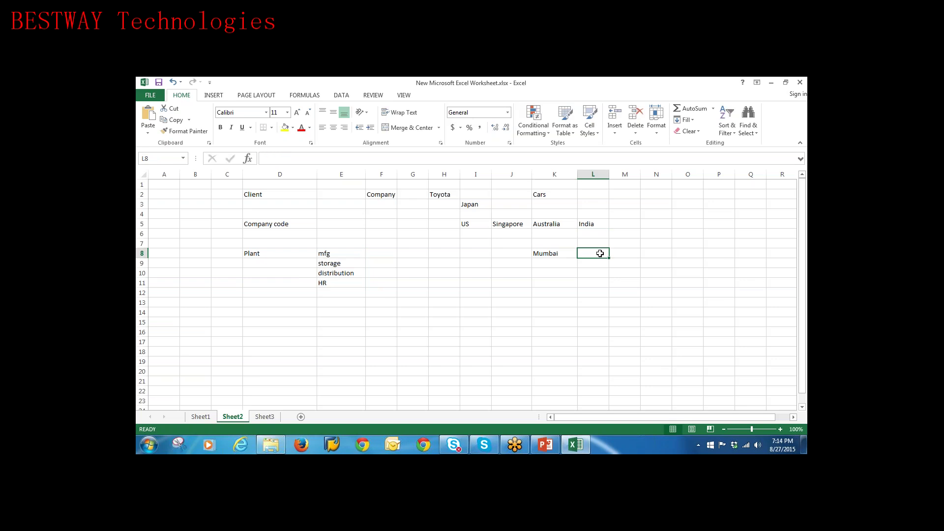
type("Goa")
left_click(628, 254)
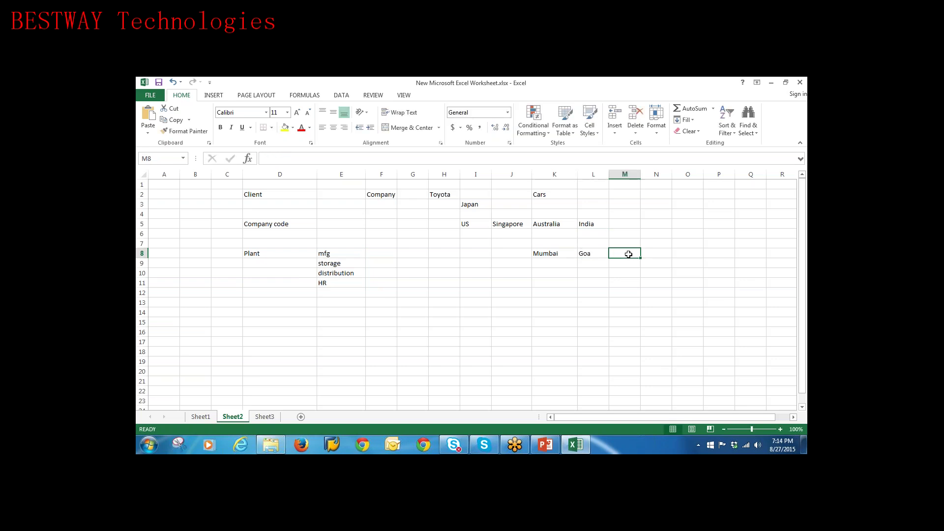
Step: Continue the plant row with Chennai in cell M8 and DELHI in N8
type("Hyde")
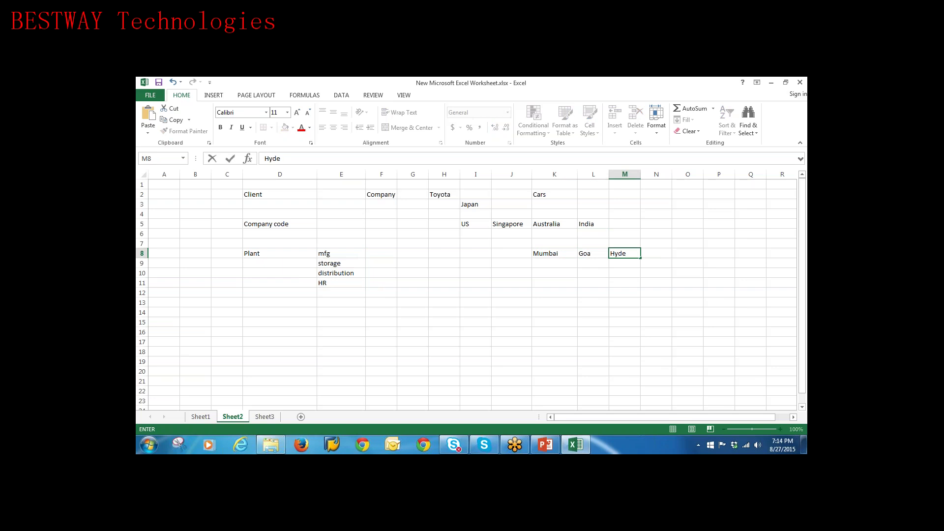
key("BackSpace")
key("BackSpace")
key("BackSpace")
key("BackSpace")
left_click(666, 253)
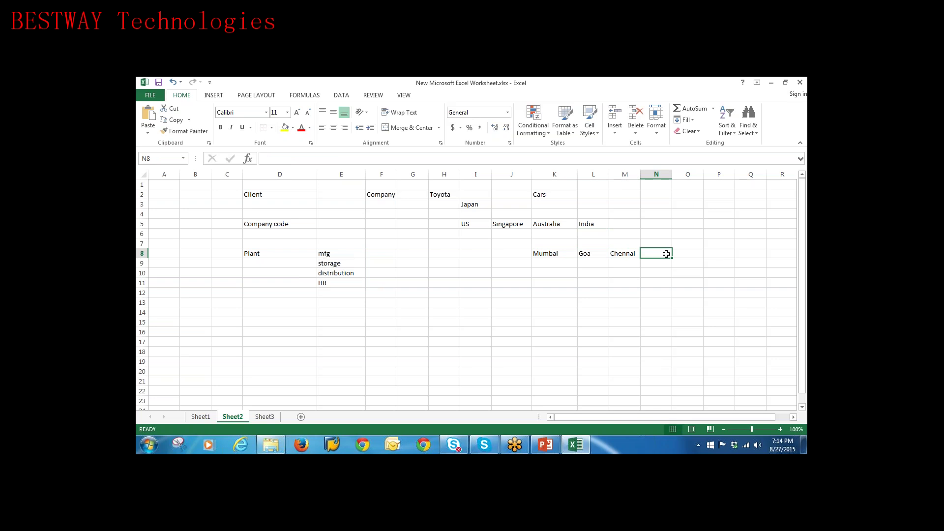
type("DELHI")
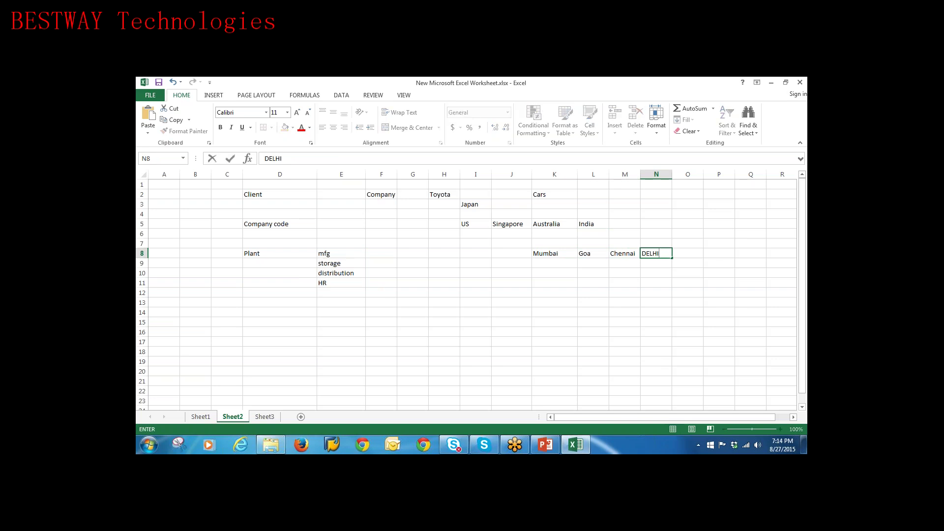
key("Tab")
left_click(549, 254)
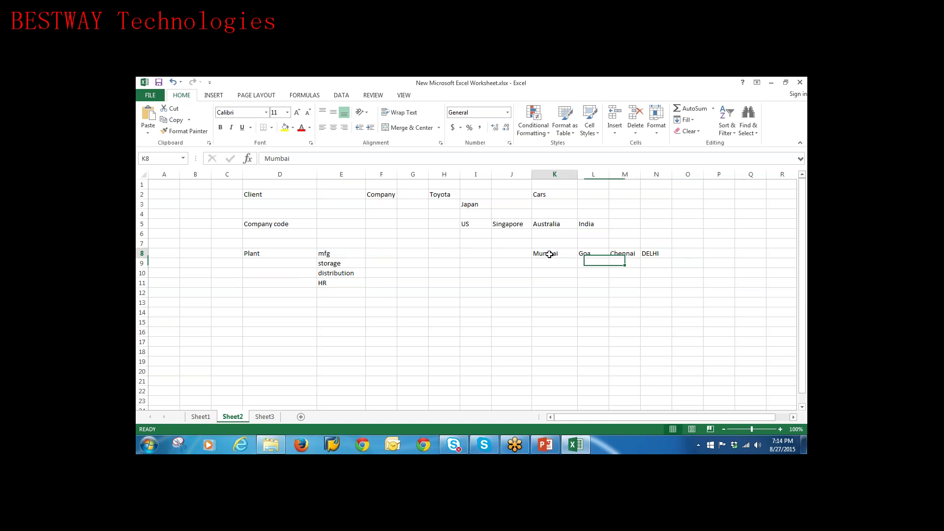
left_click_drag(549, 254, 654, 253)
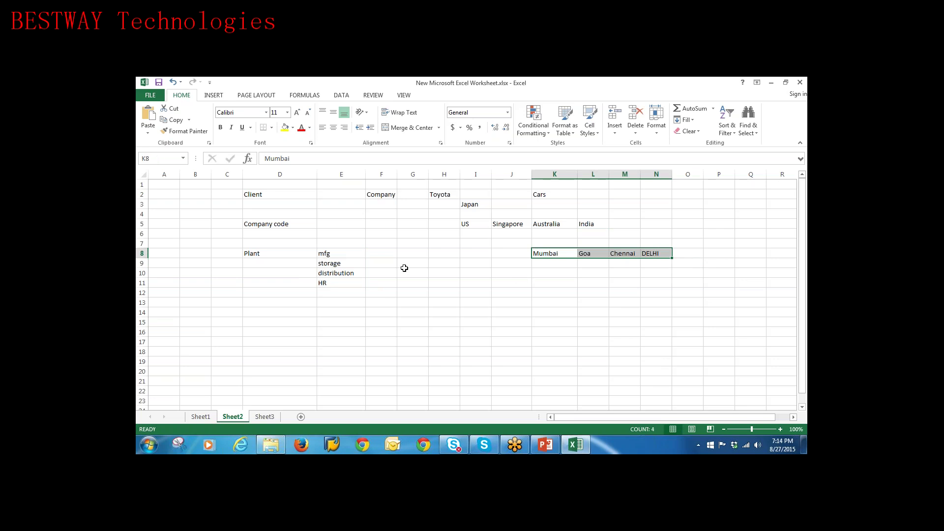
left_click(293, 253)
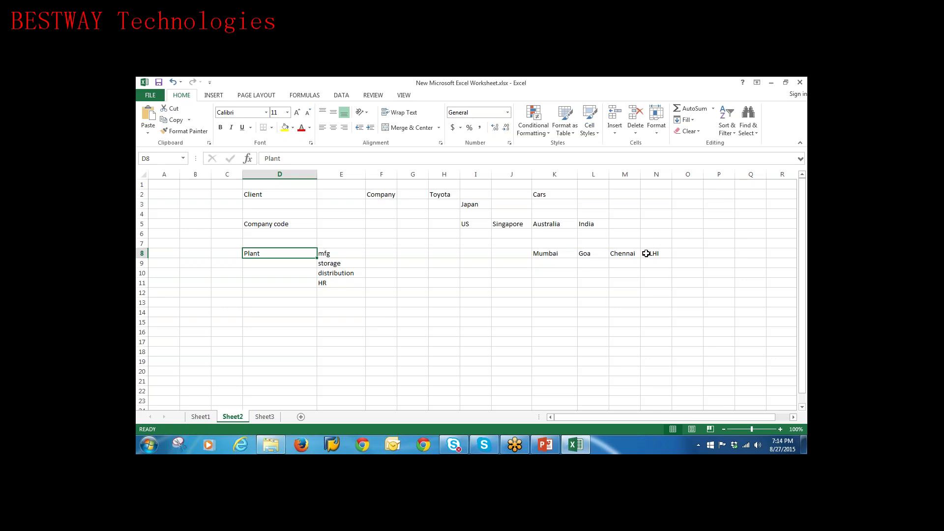
left_click_drag(558, 252, 655, 252)
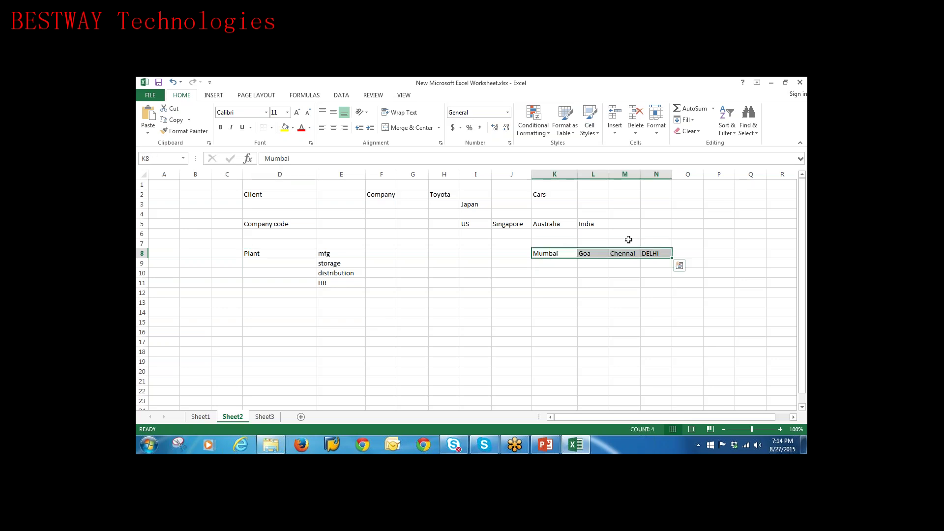
left_click(596, 225)
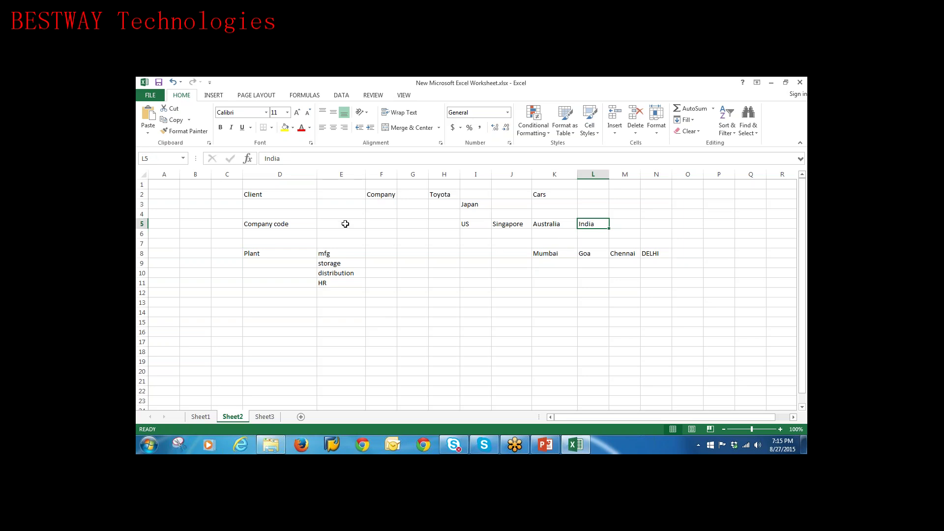
Step: Delete the empty columns A to C so the structure begins in the first column
left_click_drag(165, 174, 227, 174)
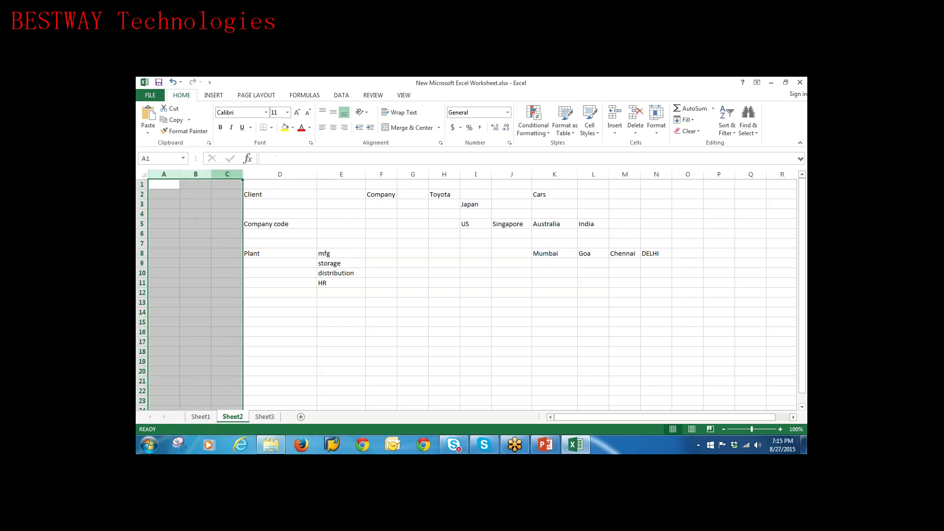
right_click(229, 175)
left_click(256, 314)
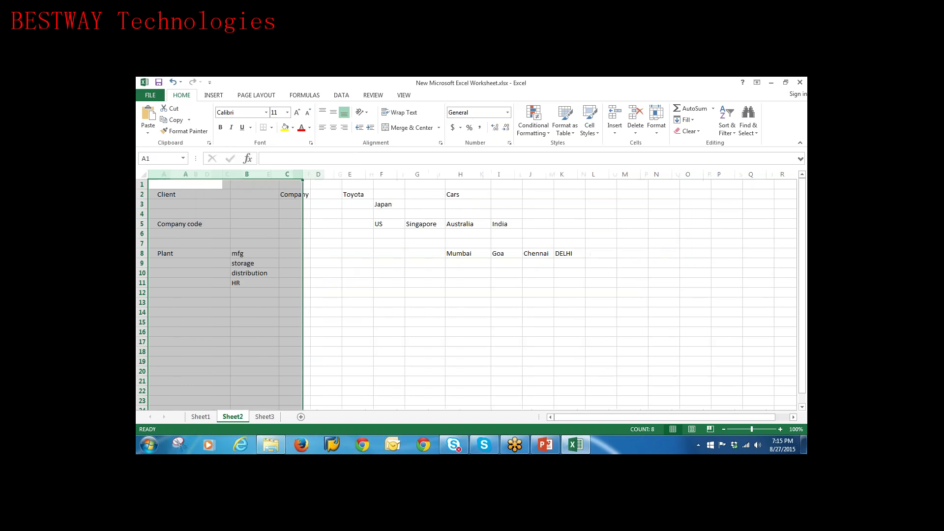
left_click(465, 254)
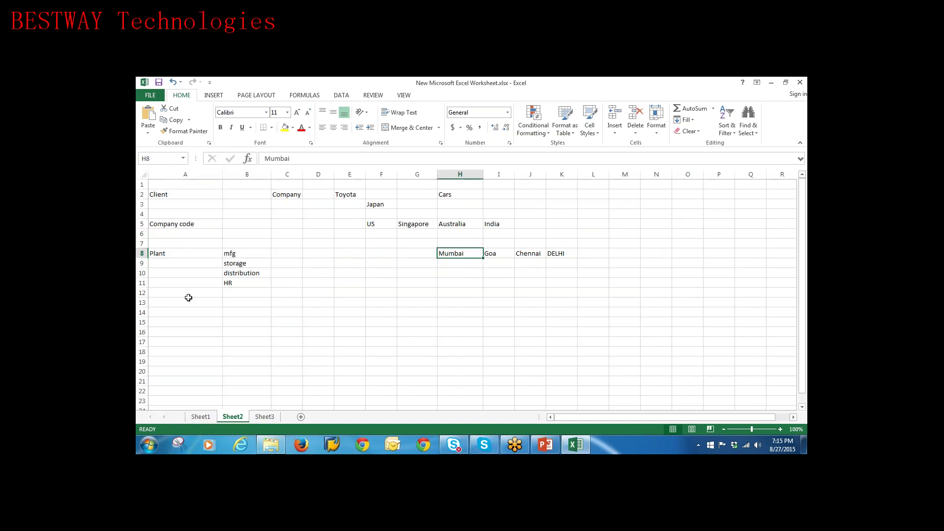
Step: Enter the label Storage location in cell A13, below the plant section
left_click(190, 302)
type("Stor")
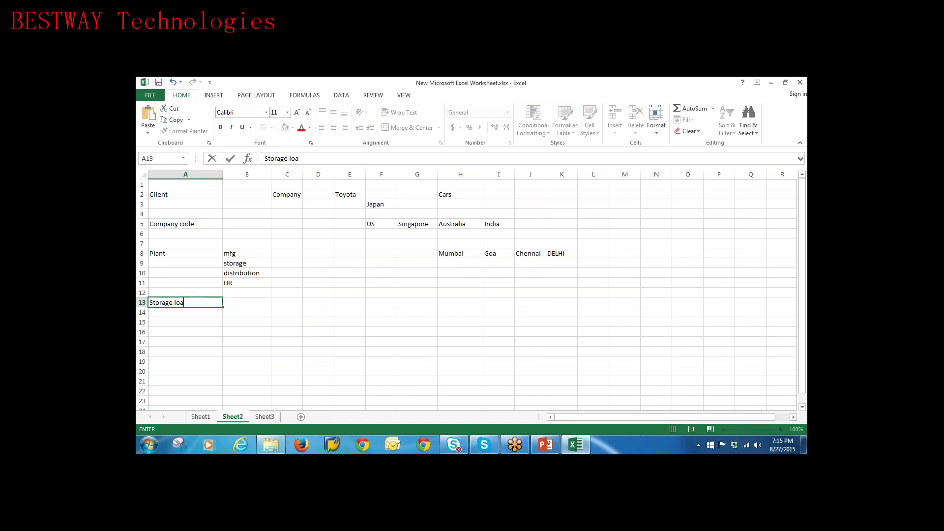
type("age loca")
key("BackSpace")
key("BackSpace")
type("ocation")
left_click(478, 300)
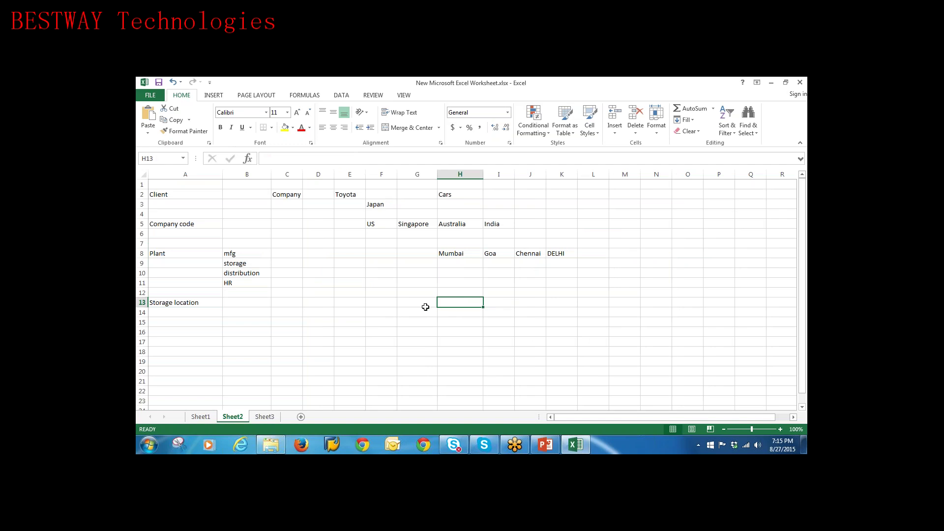
left_click(412, 298)
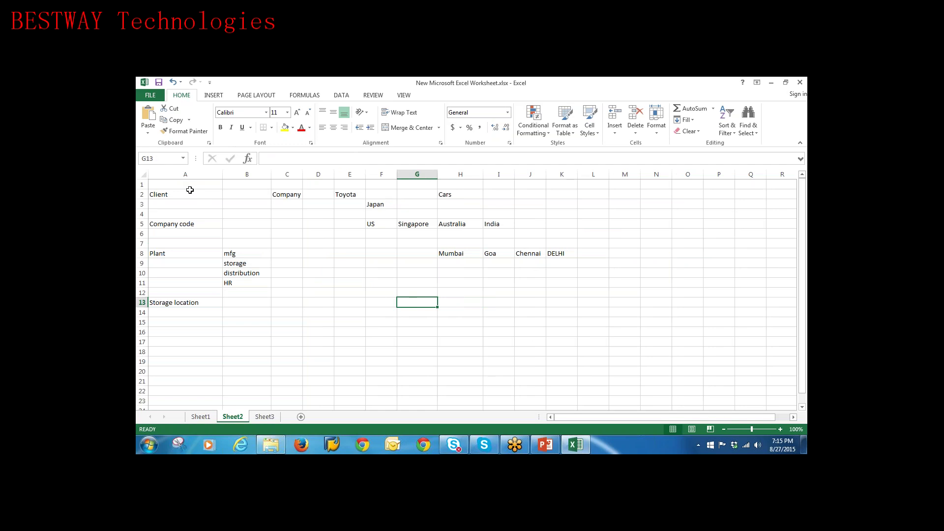
Step: Enter the heading PP in cell B1, above the structure's level labels
left_click_drag(190, 193, 185, 301)
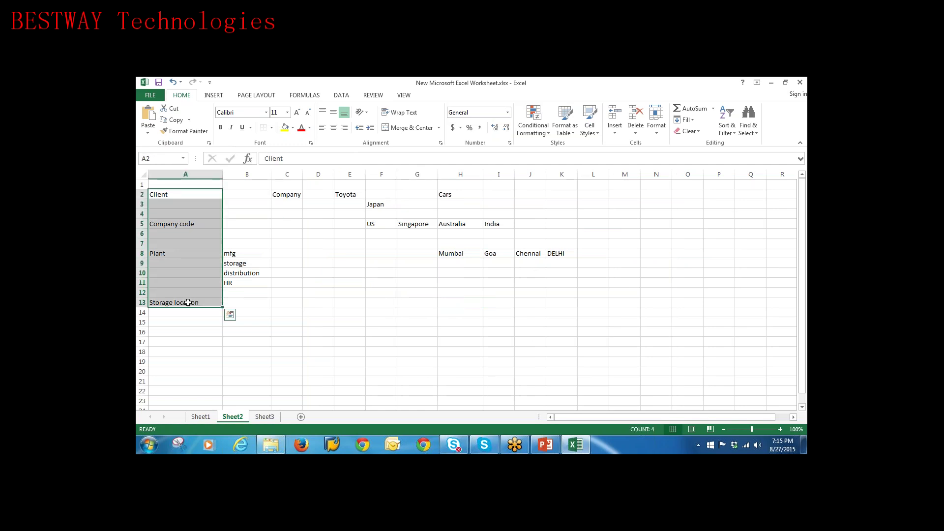
left_click(258, 184)
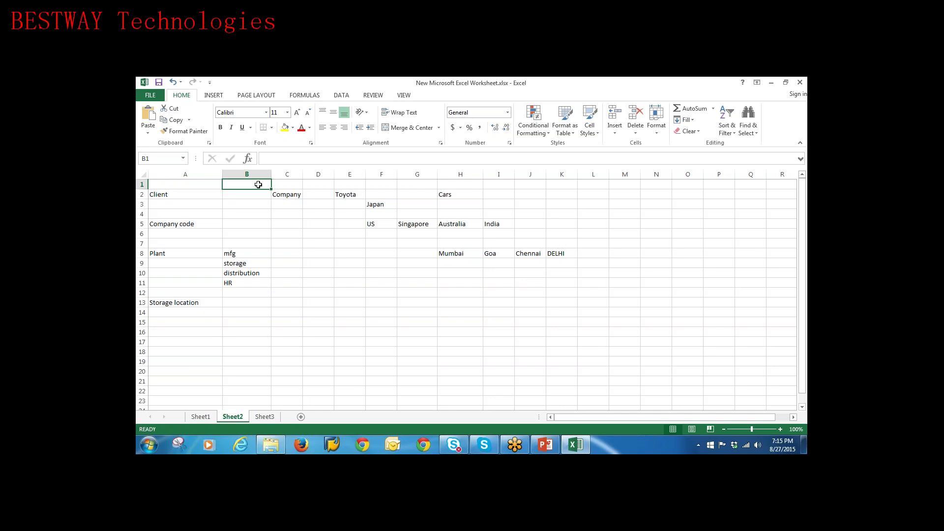
type("PP")
left_click(275, 246)
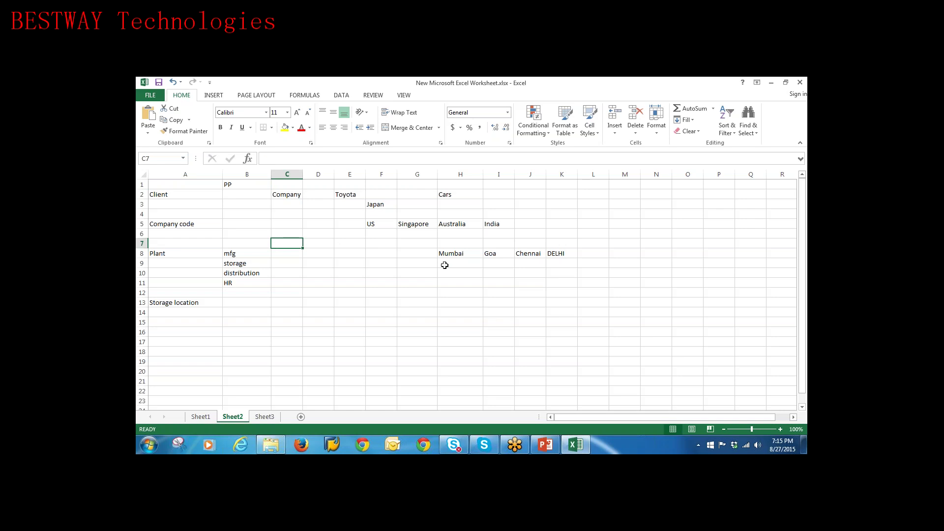
left_click(460, 252)
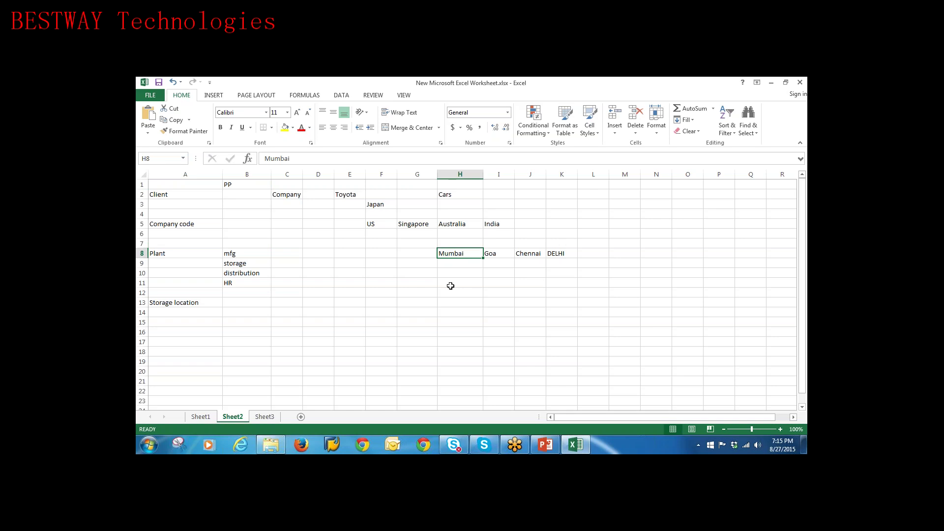
left_click_drag(451, 285, 449, 362)
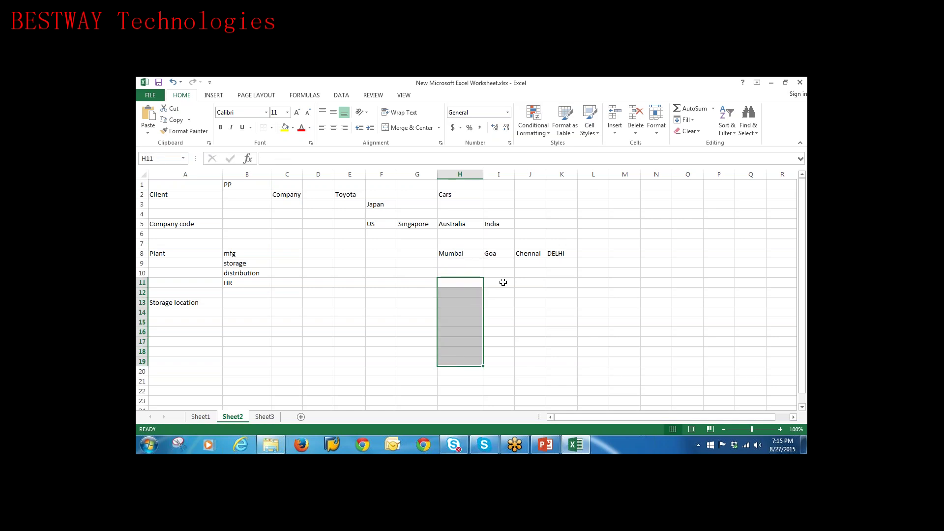
left_click_drag(503, 282, 502, 361)
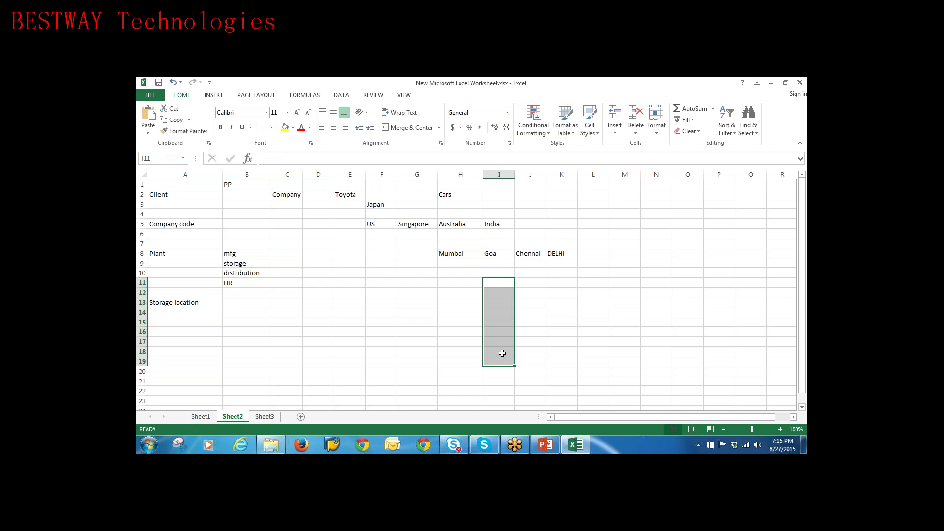
left_click_drag(193, 193, 192, 302)
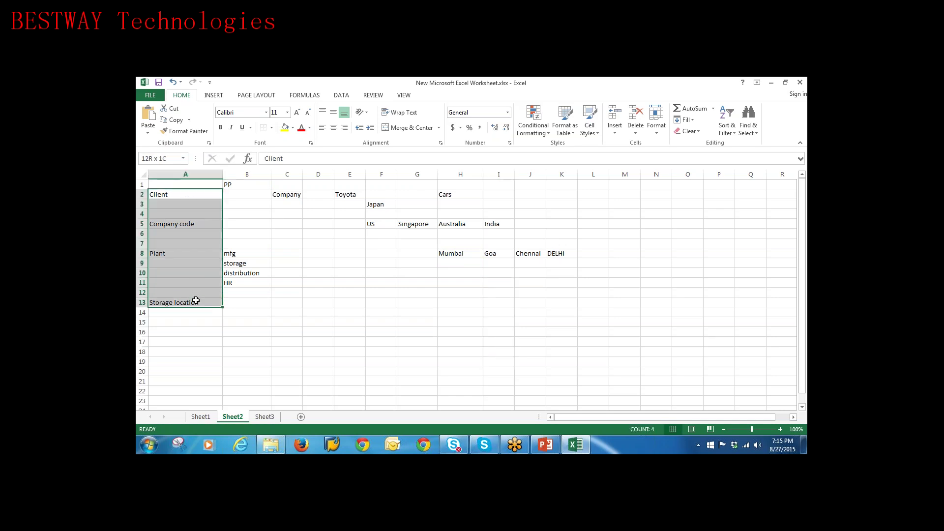
Step: Make the organizational level labels in A2:A13, from Client down to Storage location, bold
left_click(220, 128)
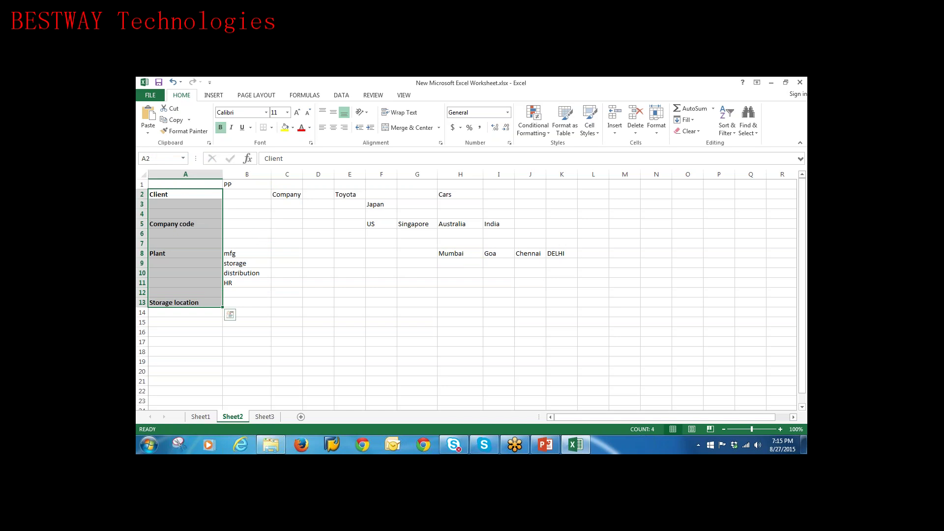
left_click(327, 250)
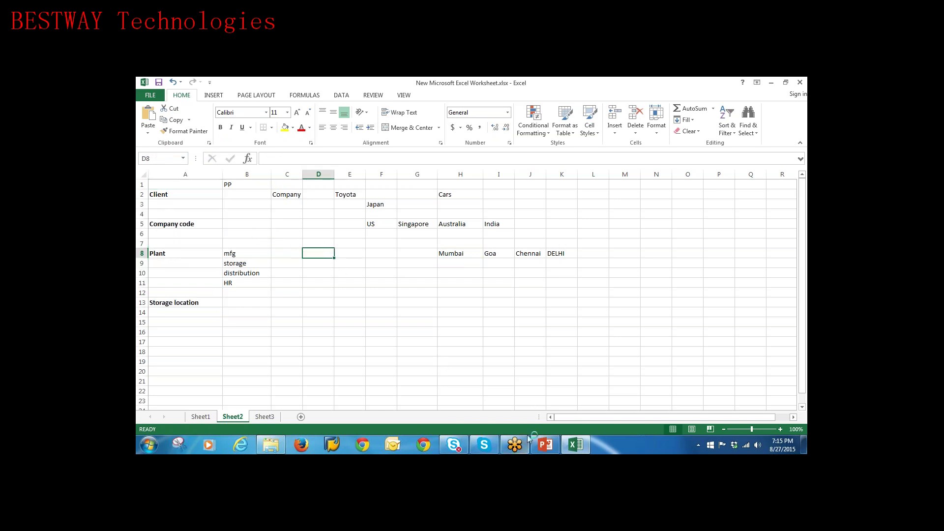
left_click_drag(211, 195, 206, 303)
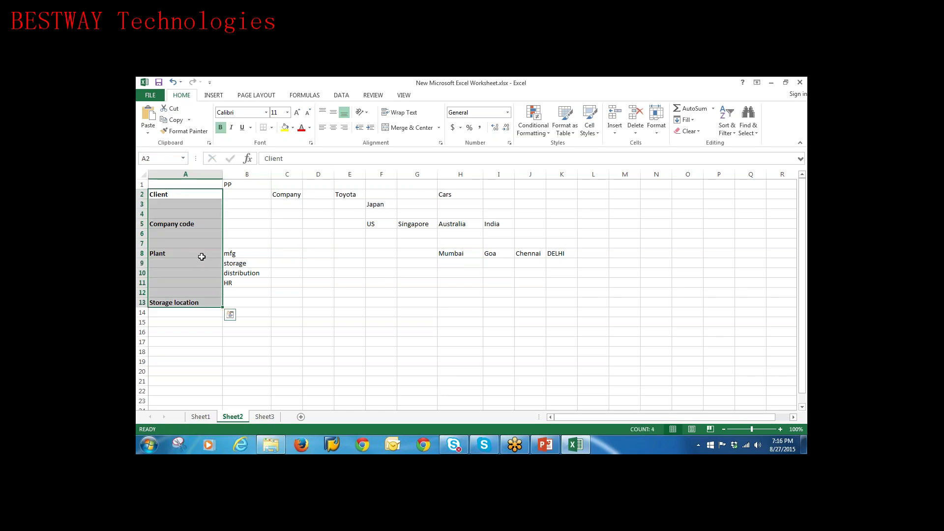
left_click(201, 257)
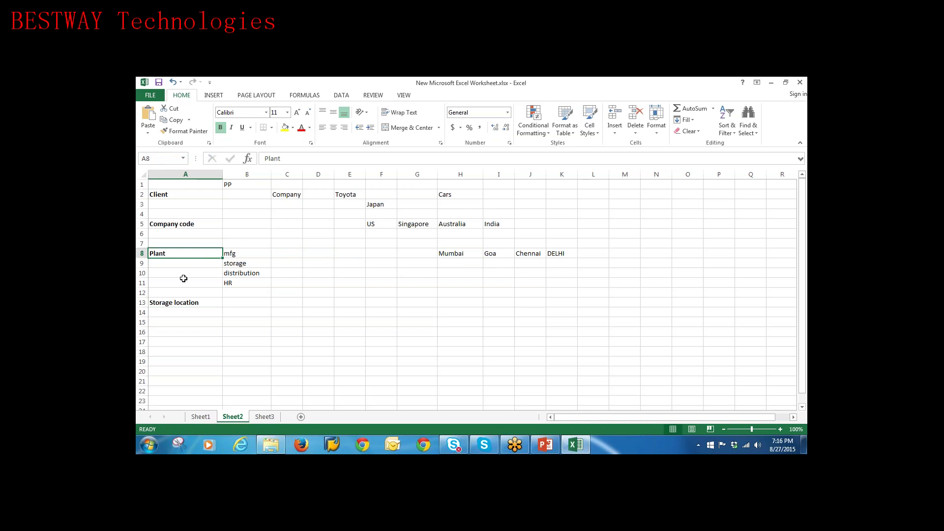
left_click_drag(181, 197, 182, 304)
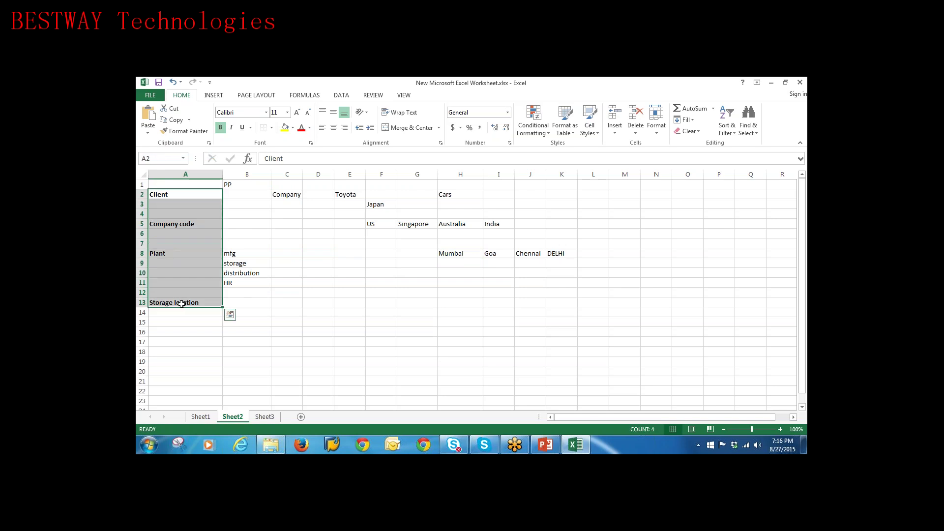
left_click(413, 301)
Step: Switch to the PP - Demo.ppt presentation in PowerPoint to view the Master Data for PP module slide
left_click(546, 446)
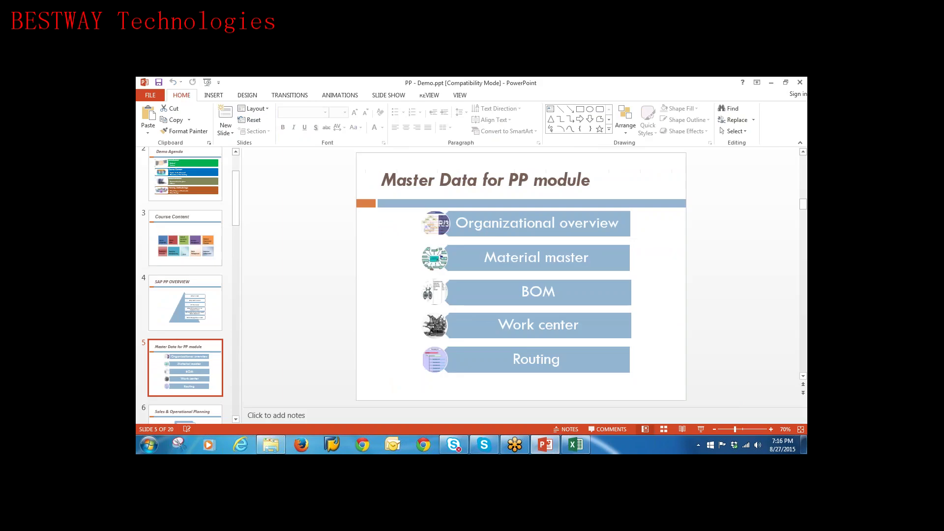